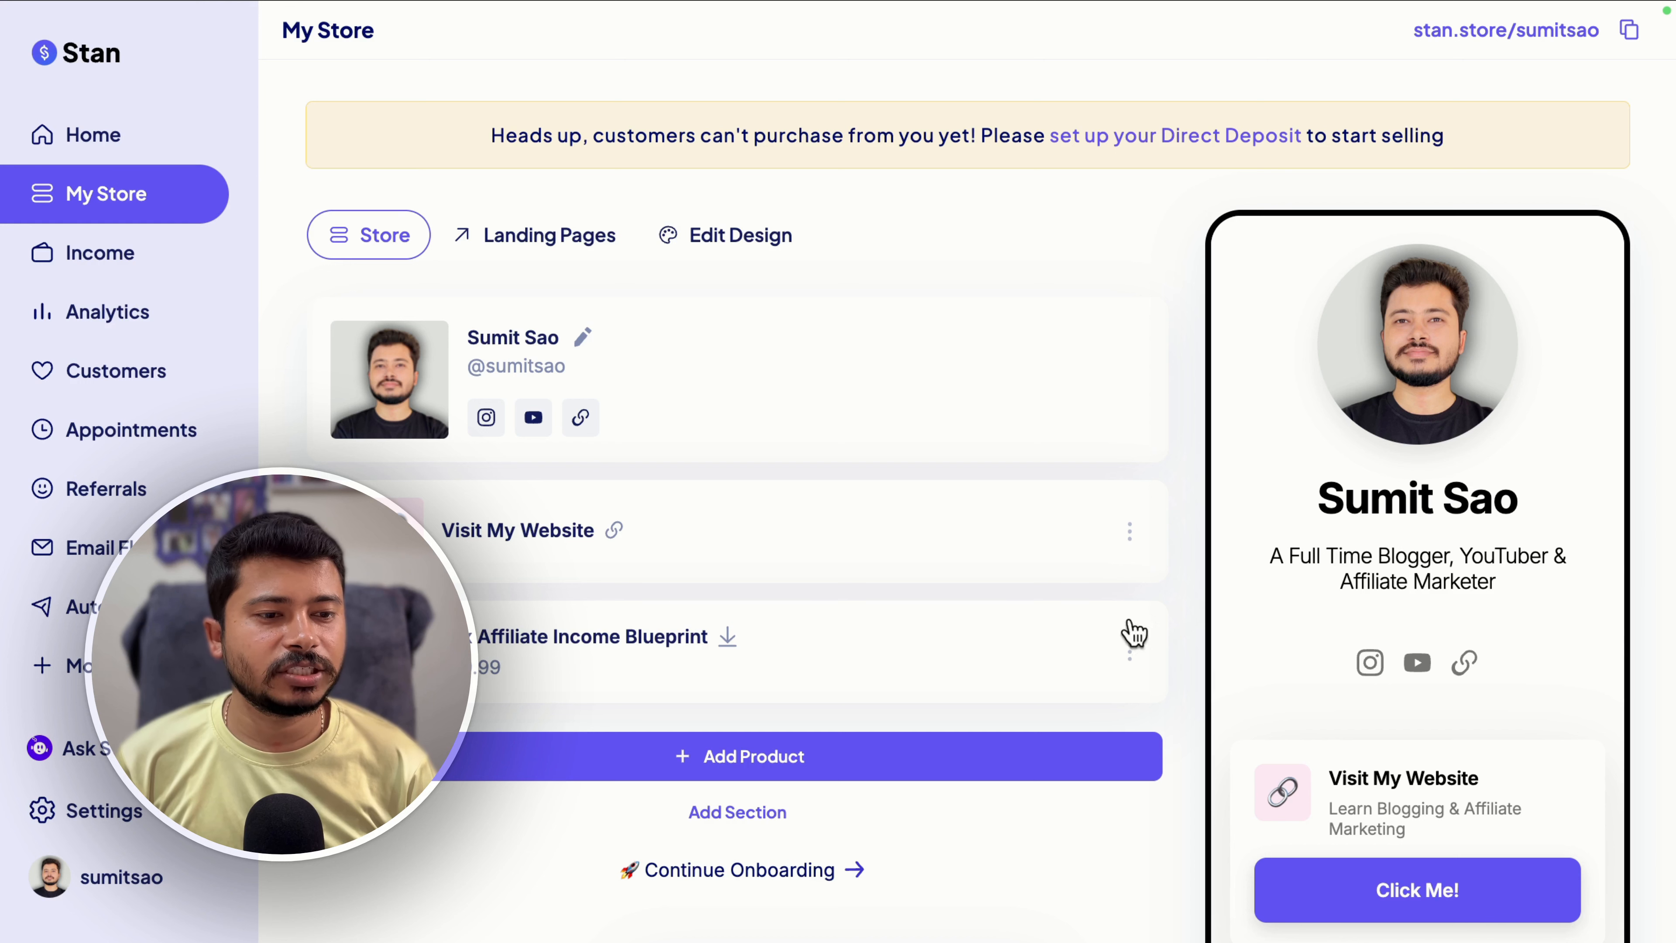
- Look through the store's mobile preview and its list of existing products
scroll(1329, 782, "down", 2)
scroll(1336, 768, "up", 2)
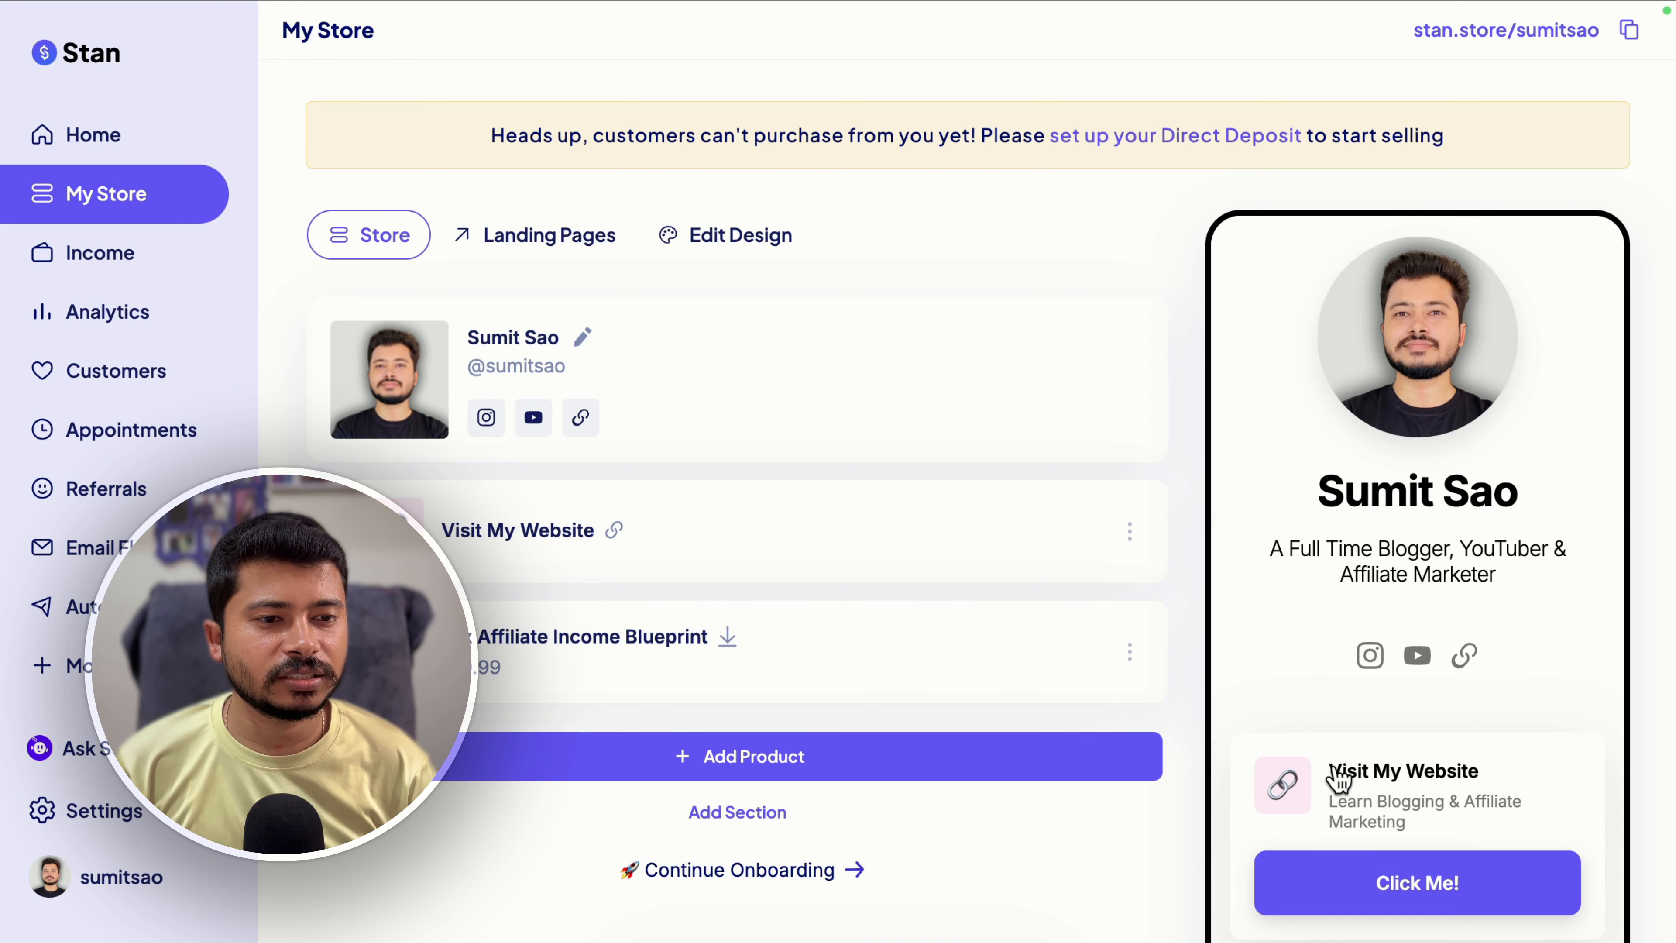
scroll(1439, 743, "down", 2)
scroll(1446, 746, "up", 2)
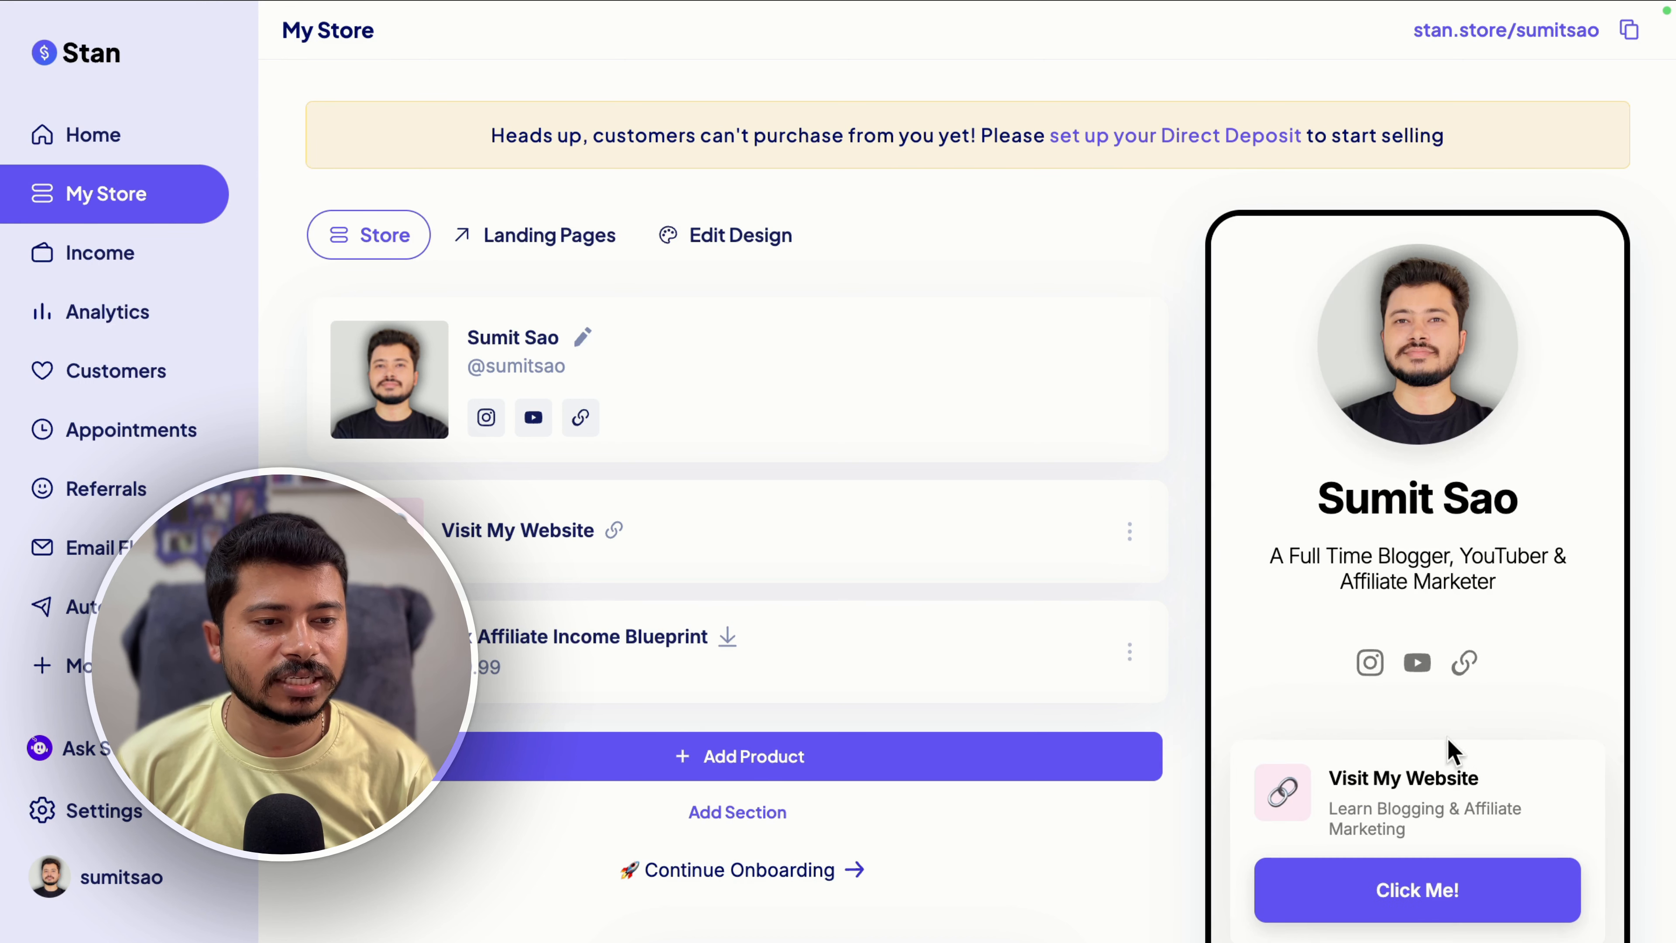
scroll(1423, 607, "down", 2)
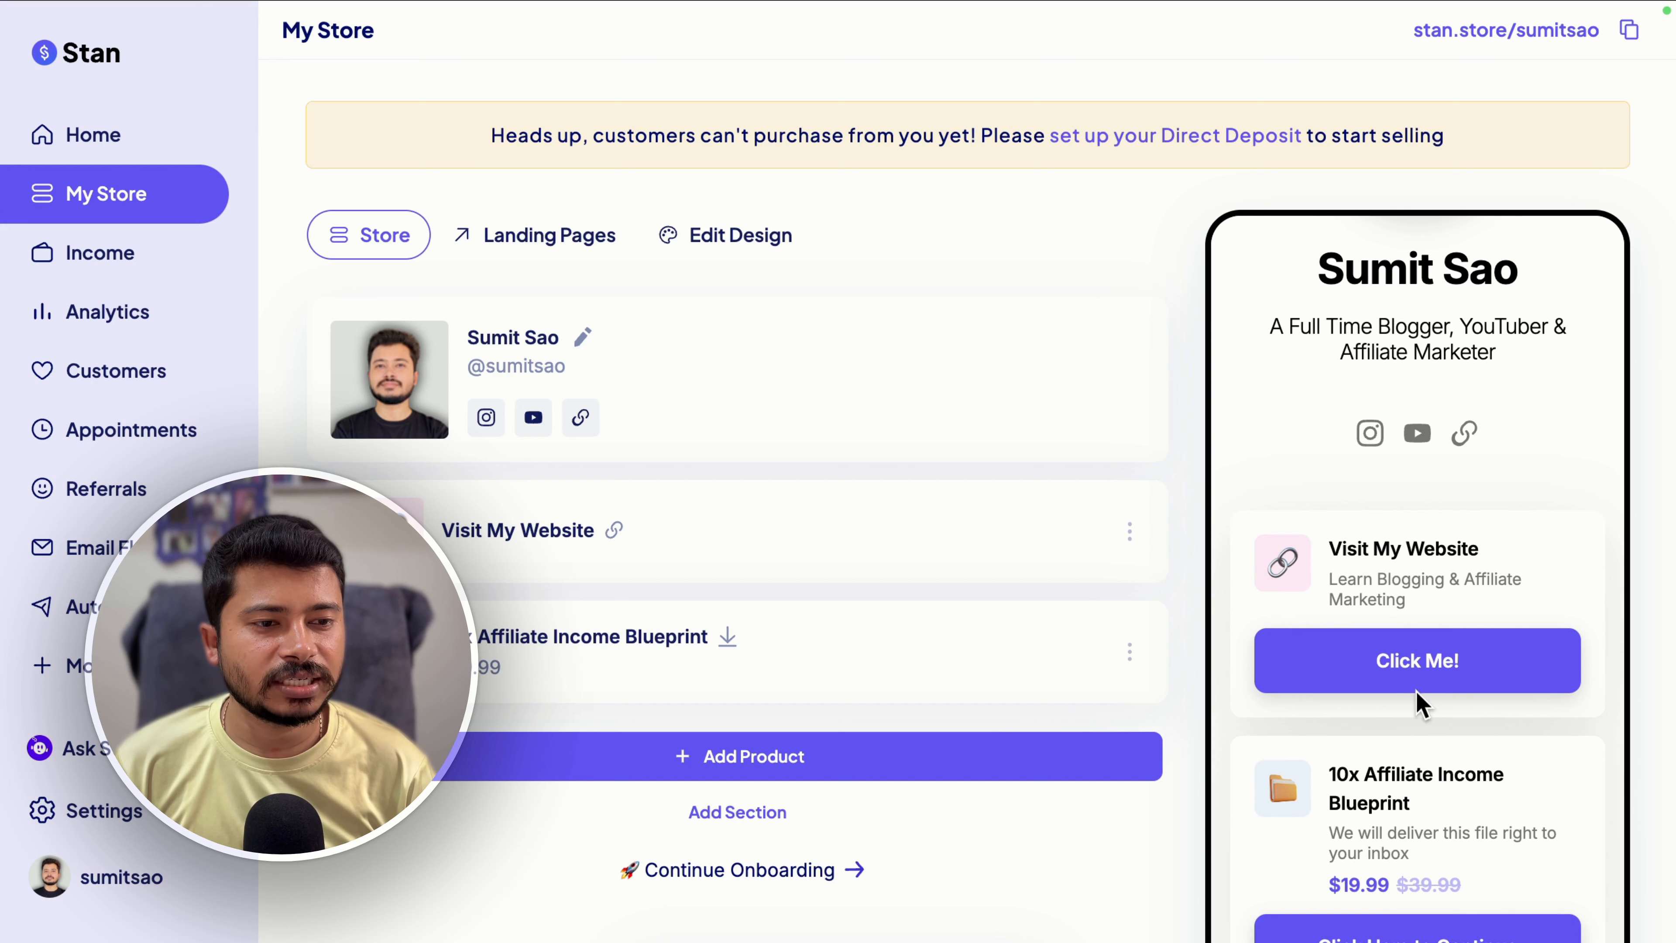
scroll(1419, 704, "down", 1)
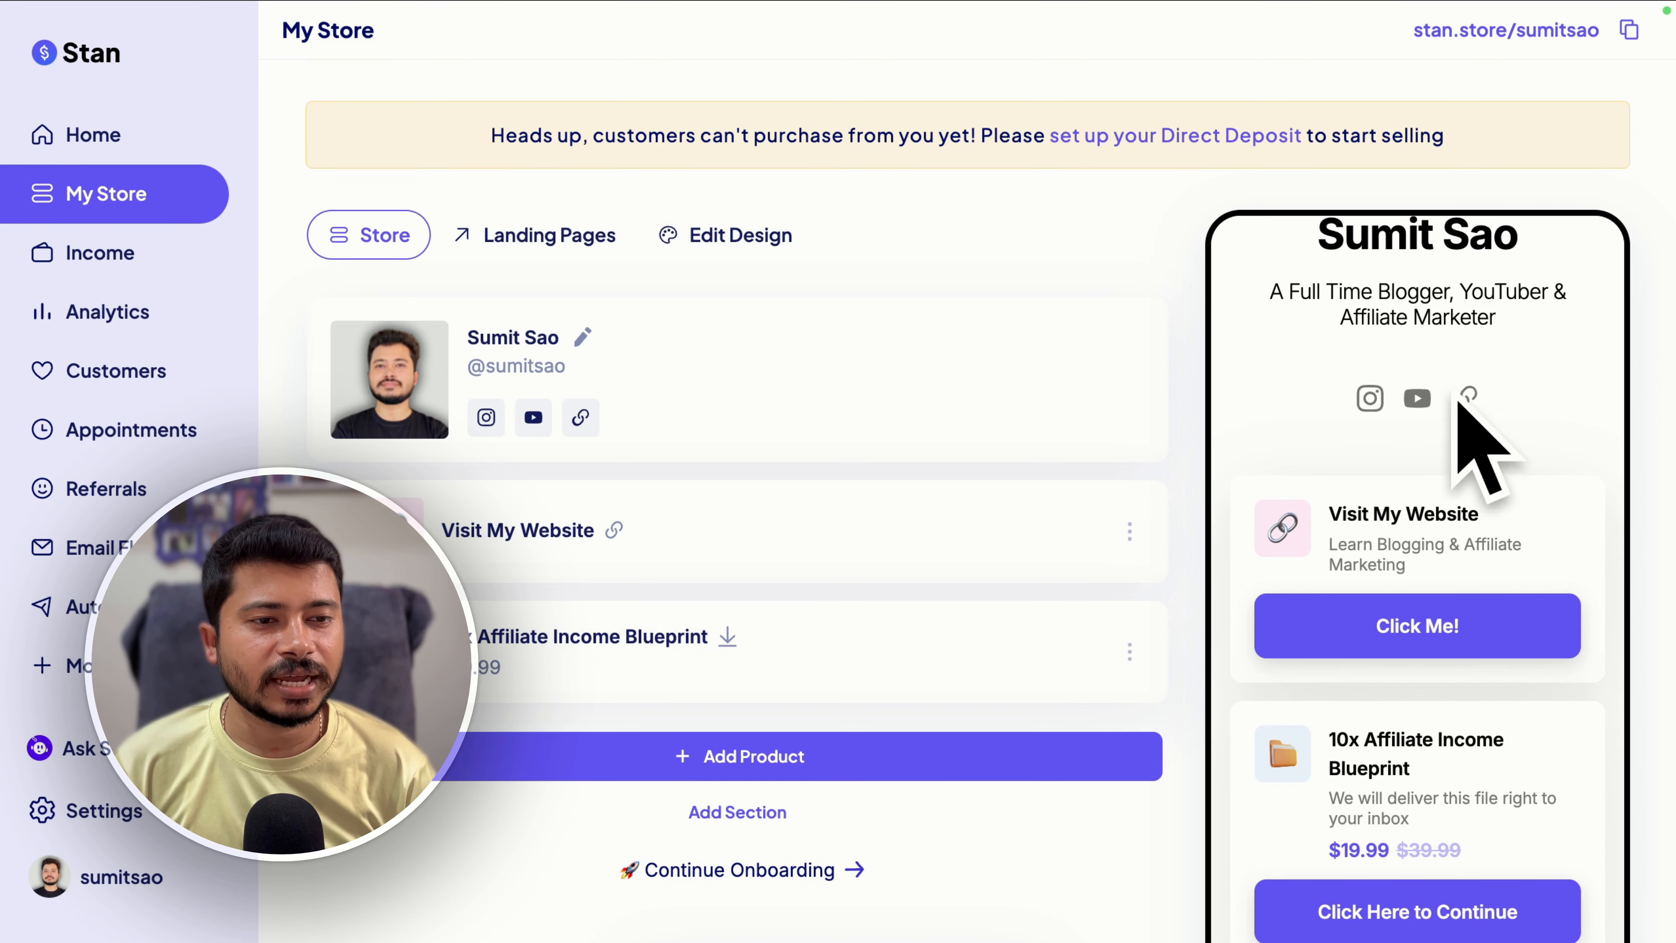
scroll(1478, 442, "up", 3)
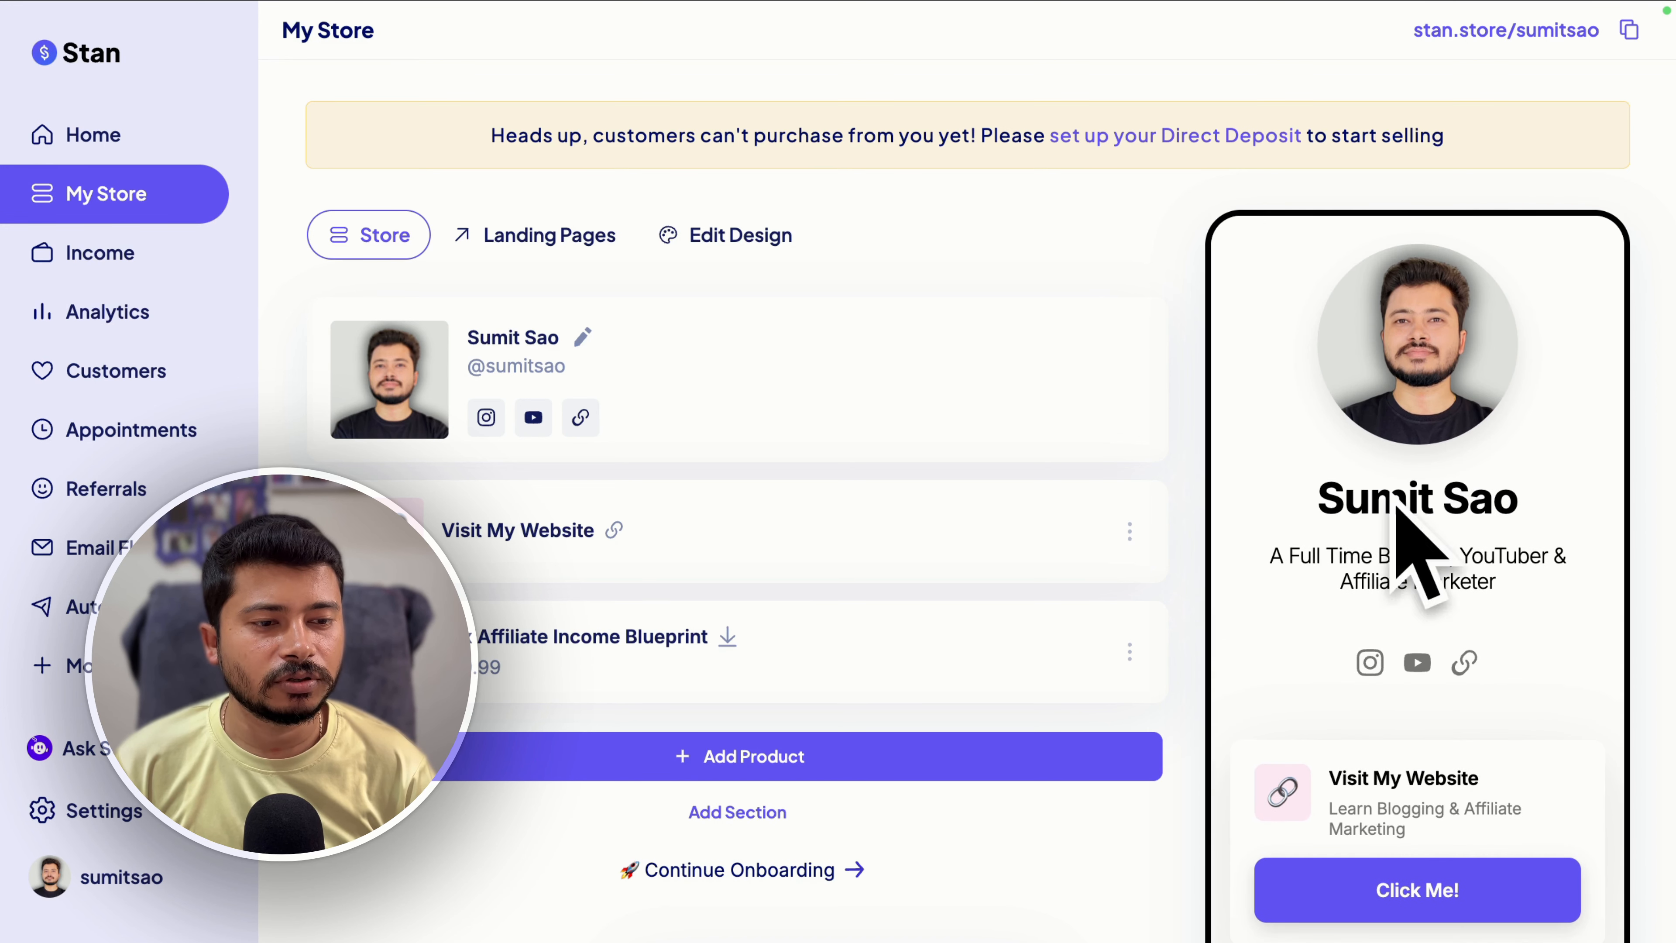
scroll(1452, 608, "down", 5)
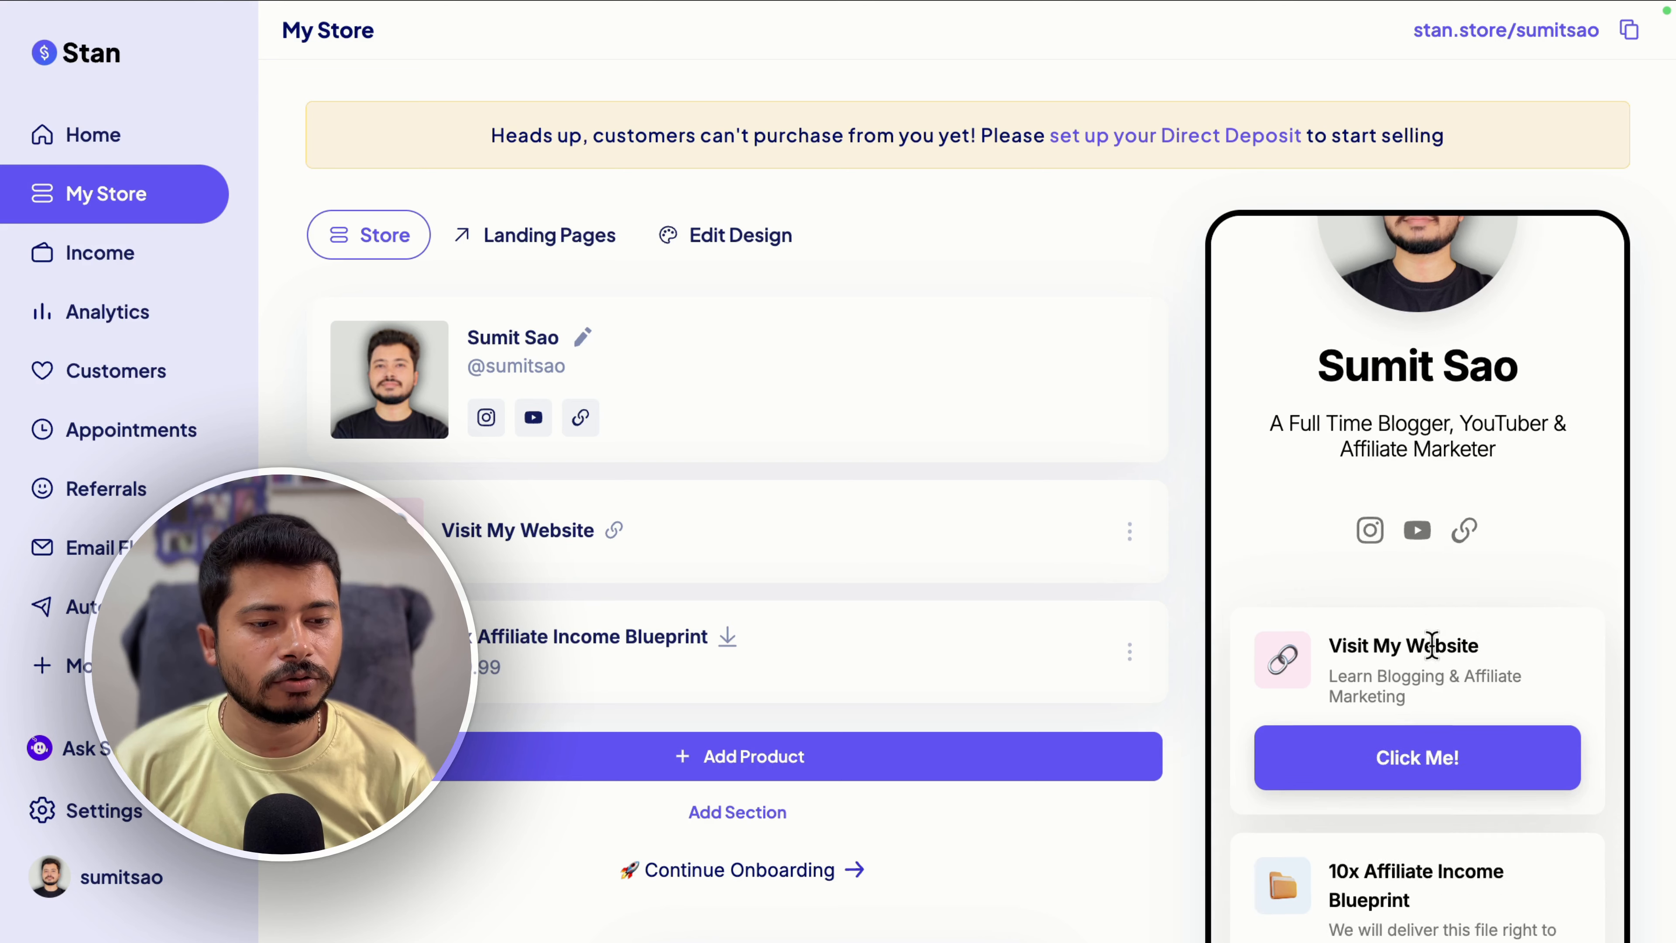
scroll(1386, 667, "down", 3)
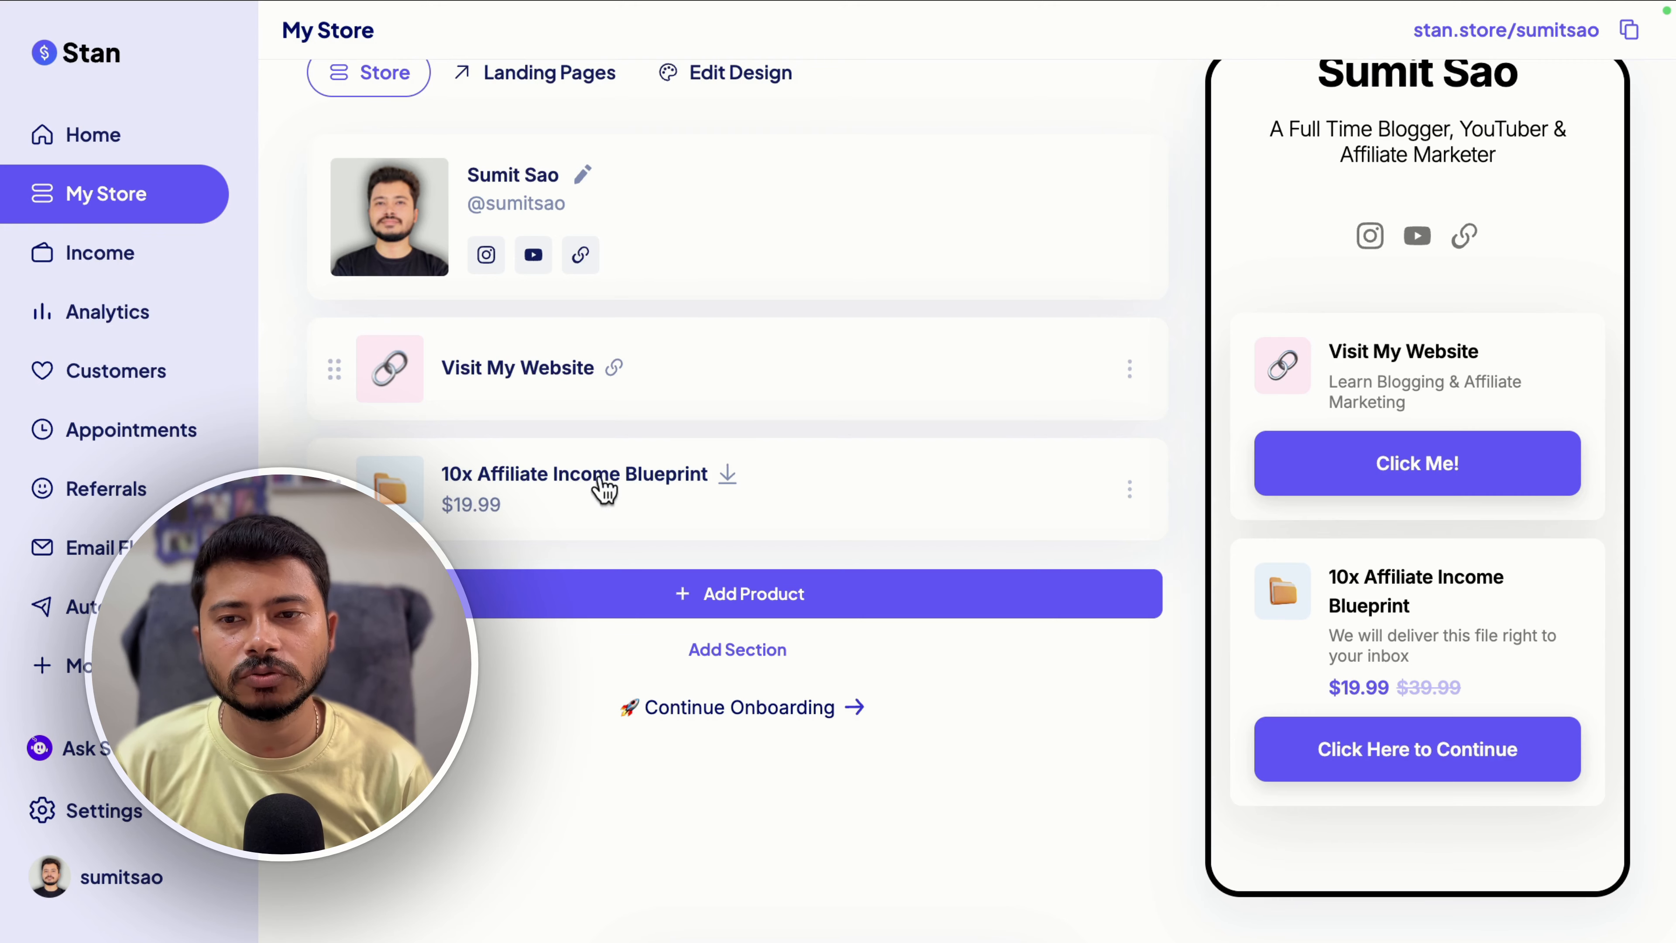
scroll(778, 400, "up", 3)
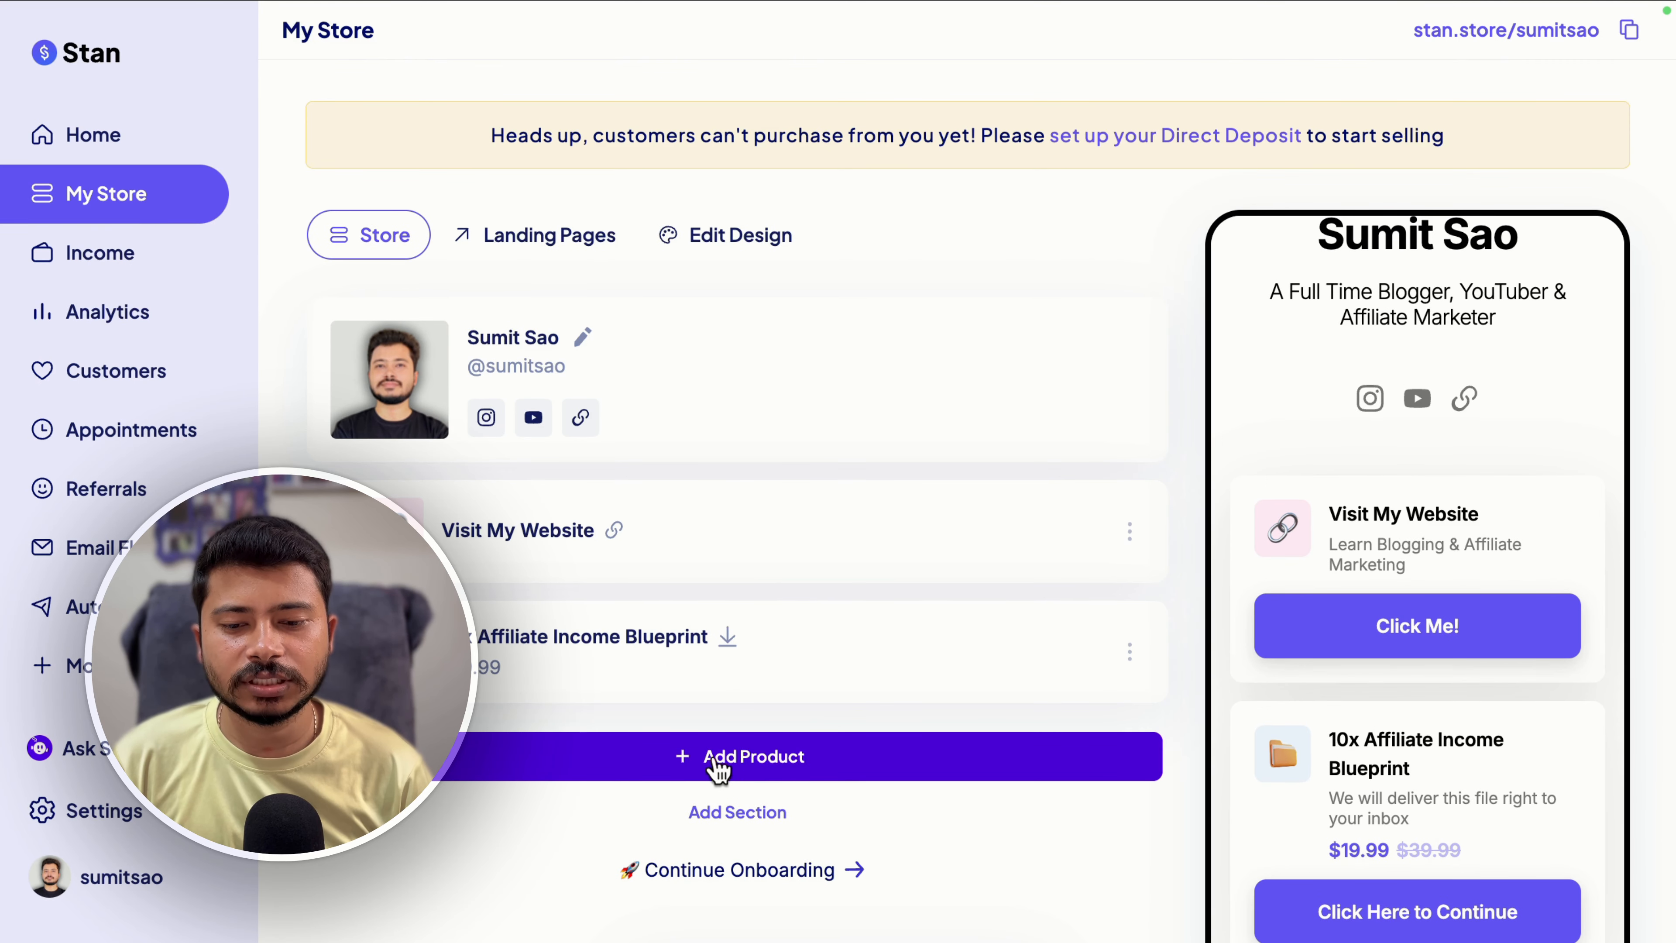
- Review the available product types and start adding a new Digital Product to the store
left_click(702, 772)
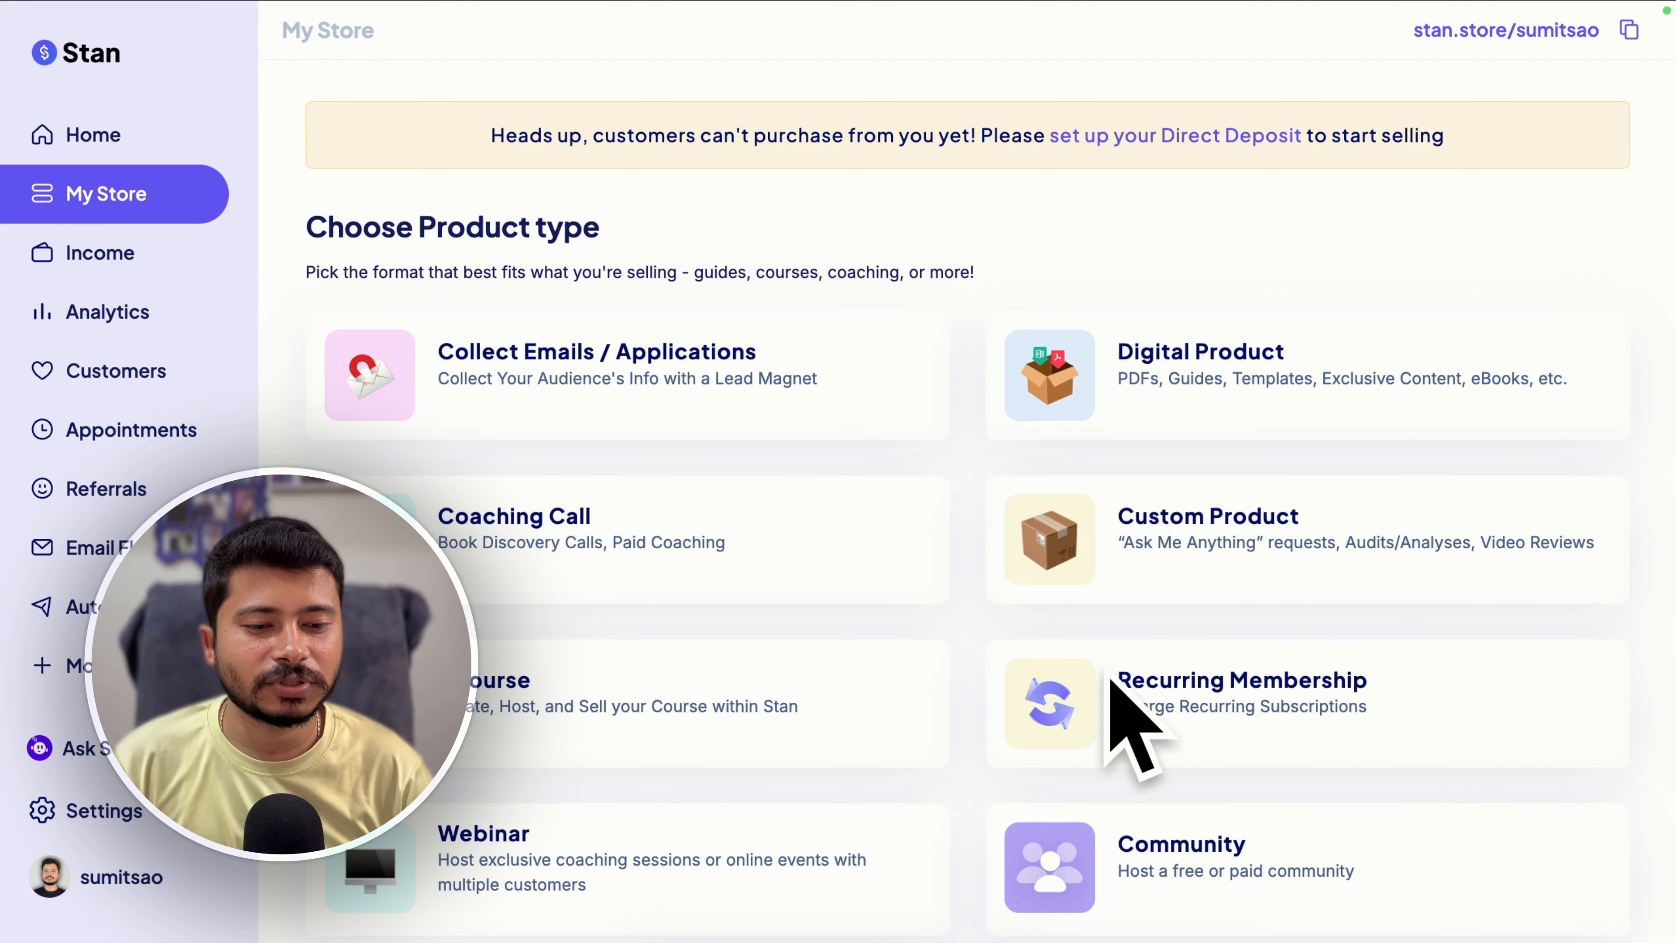
scroll(977, 684, "down", 2)
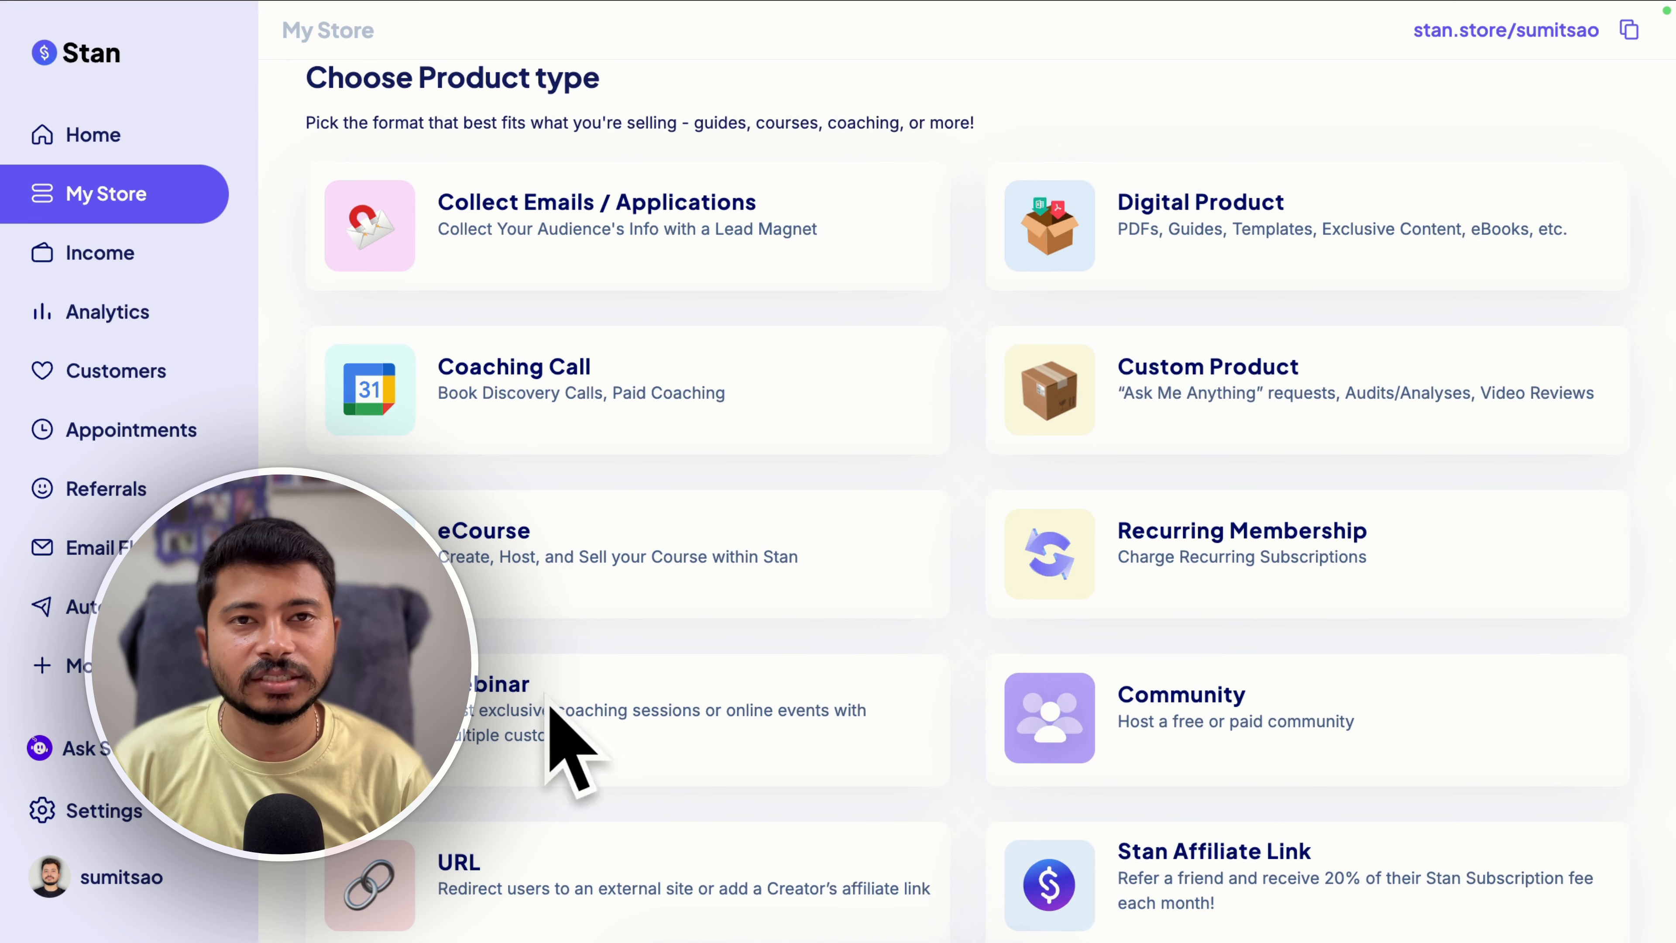
scroll(1141, 711, "down", 2)
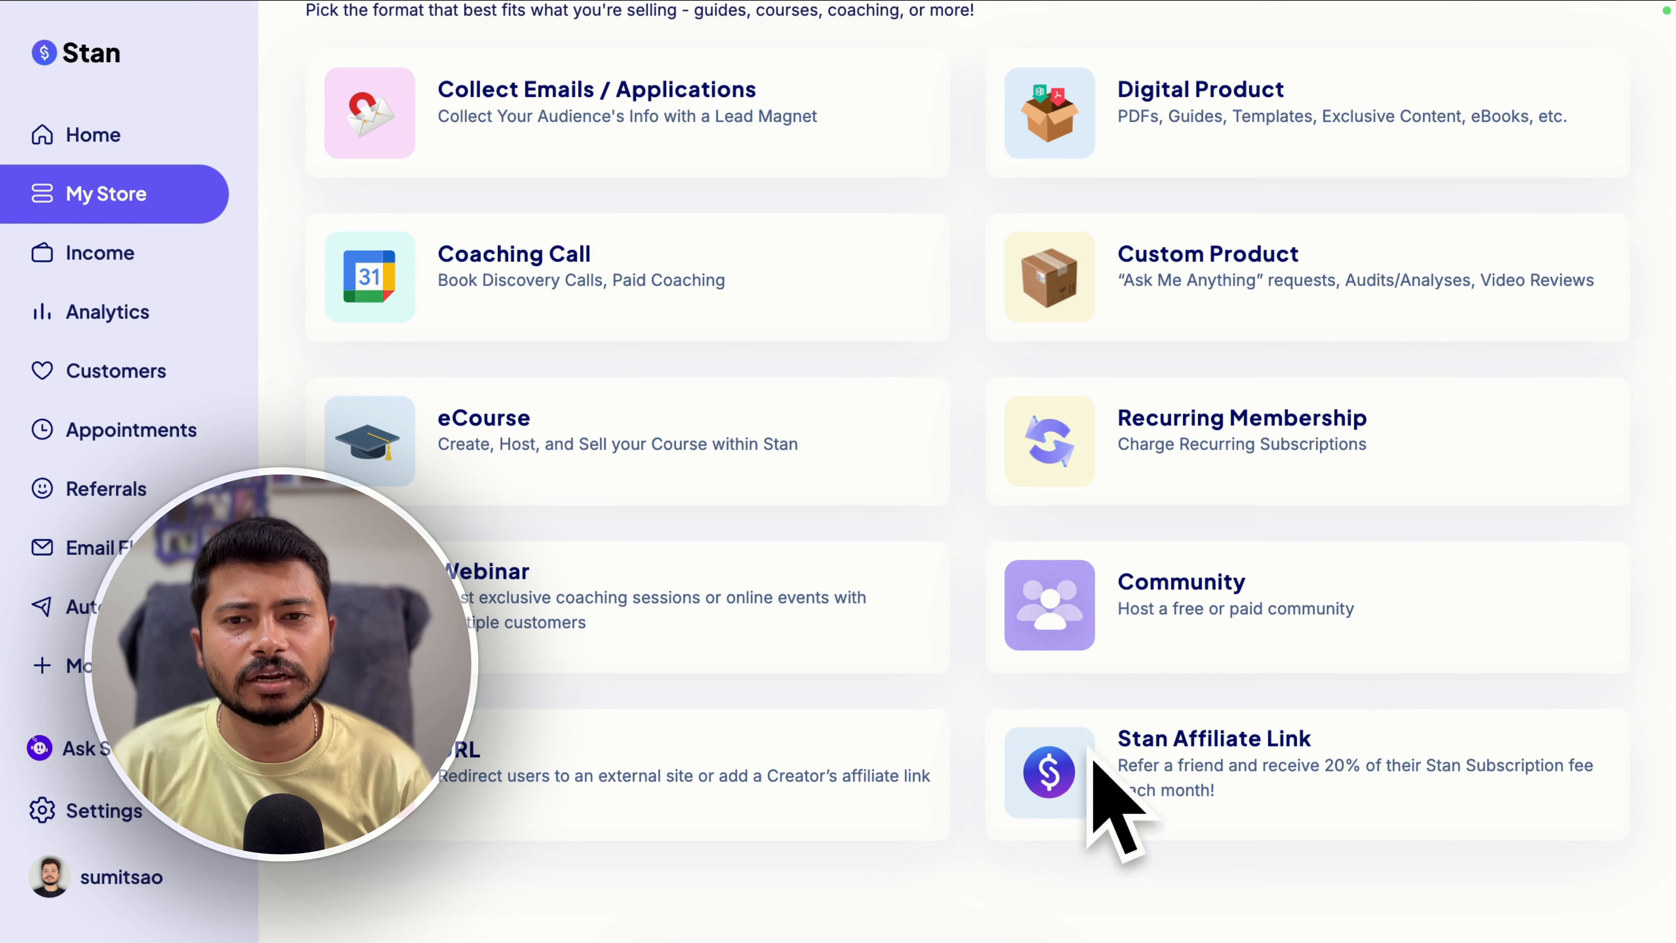
scroll(1092, 760, "up", 4)
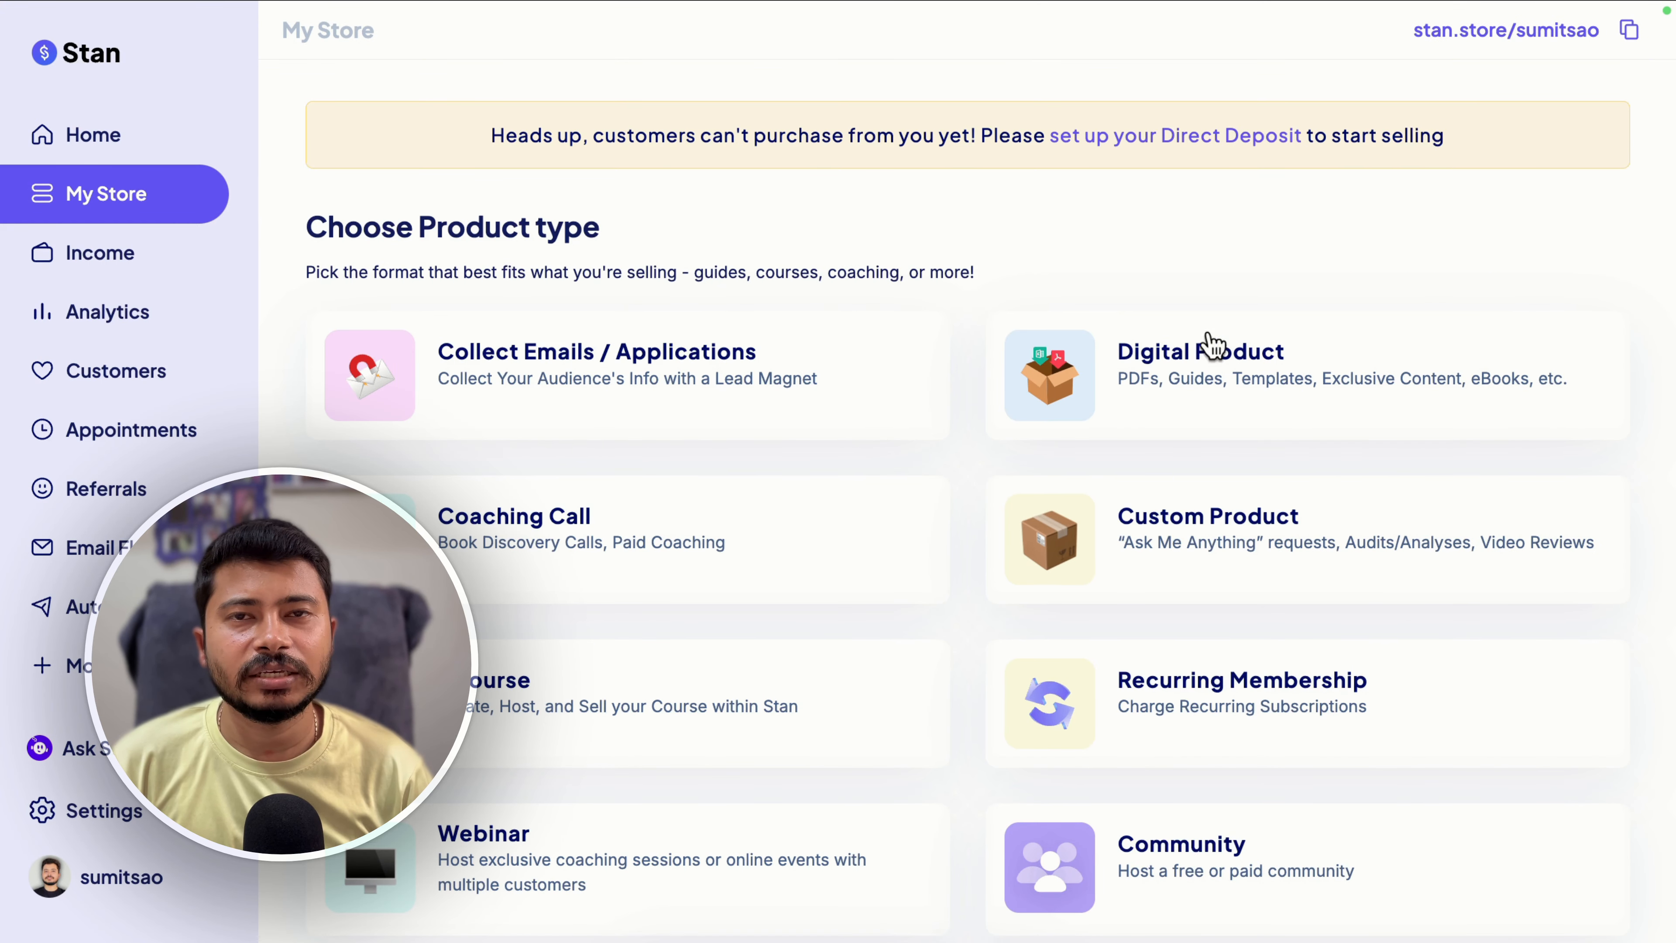
left_click(1100, 379)
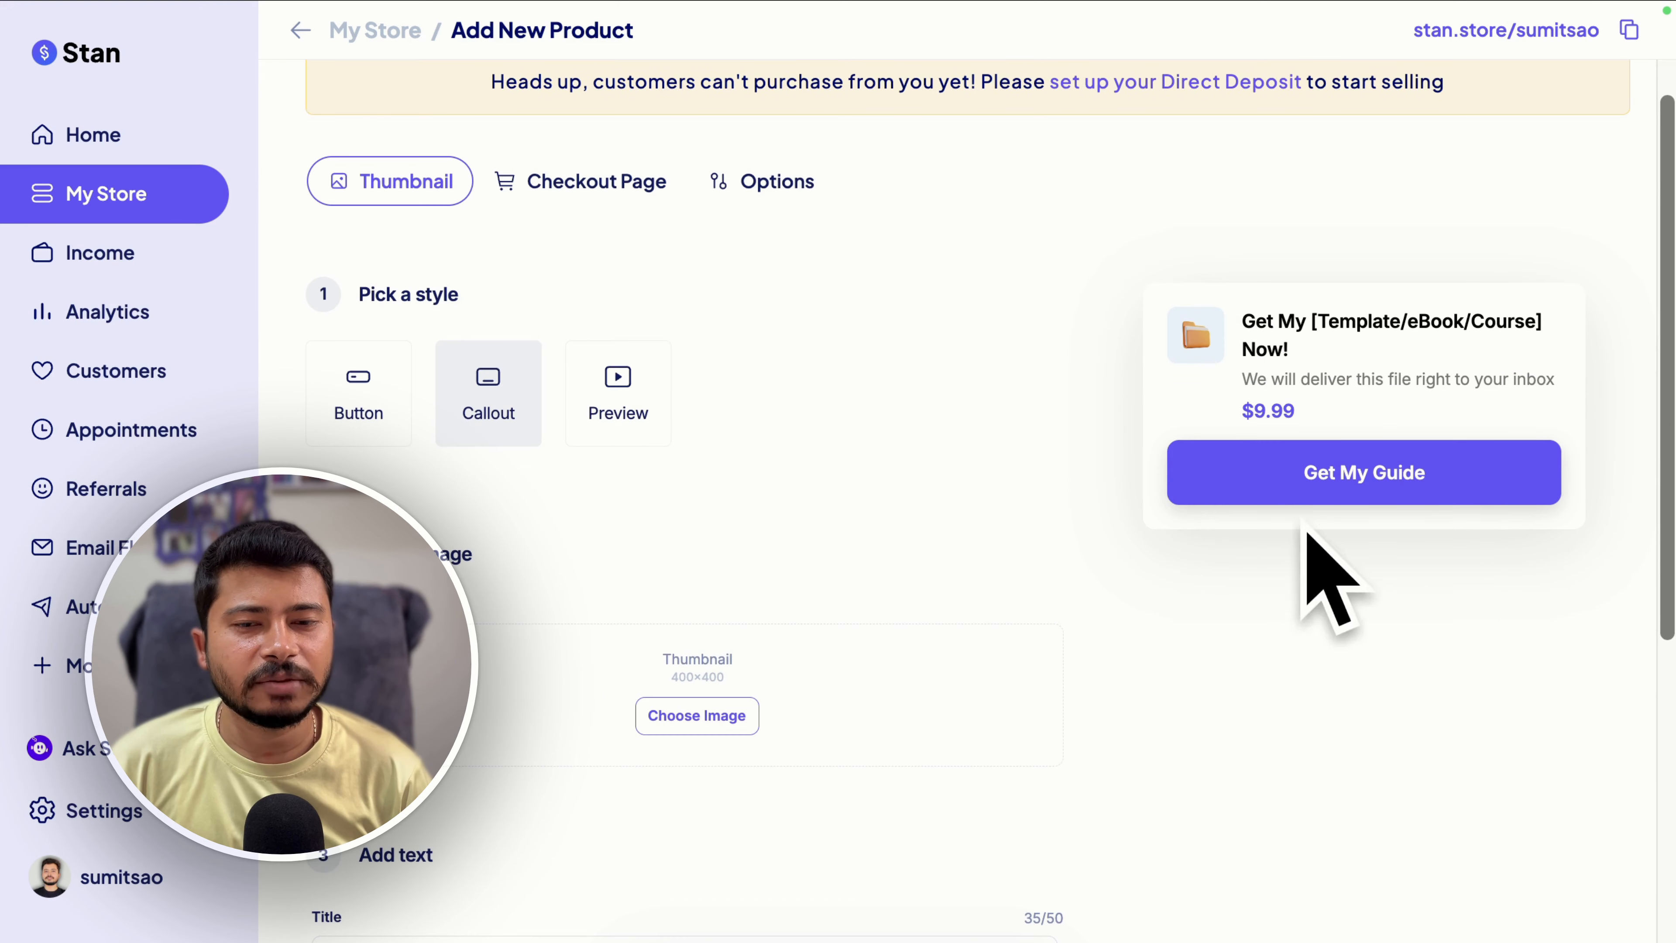
- Try the Button and Preview thumbnail styles for the product and return to Callout
left_click(359, 416)
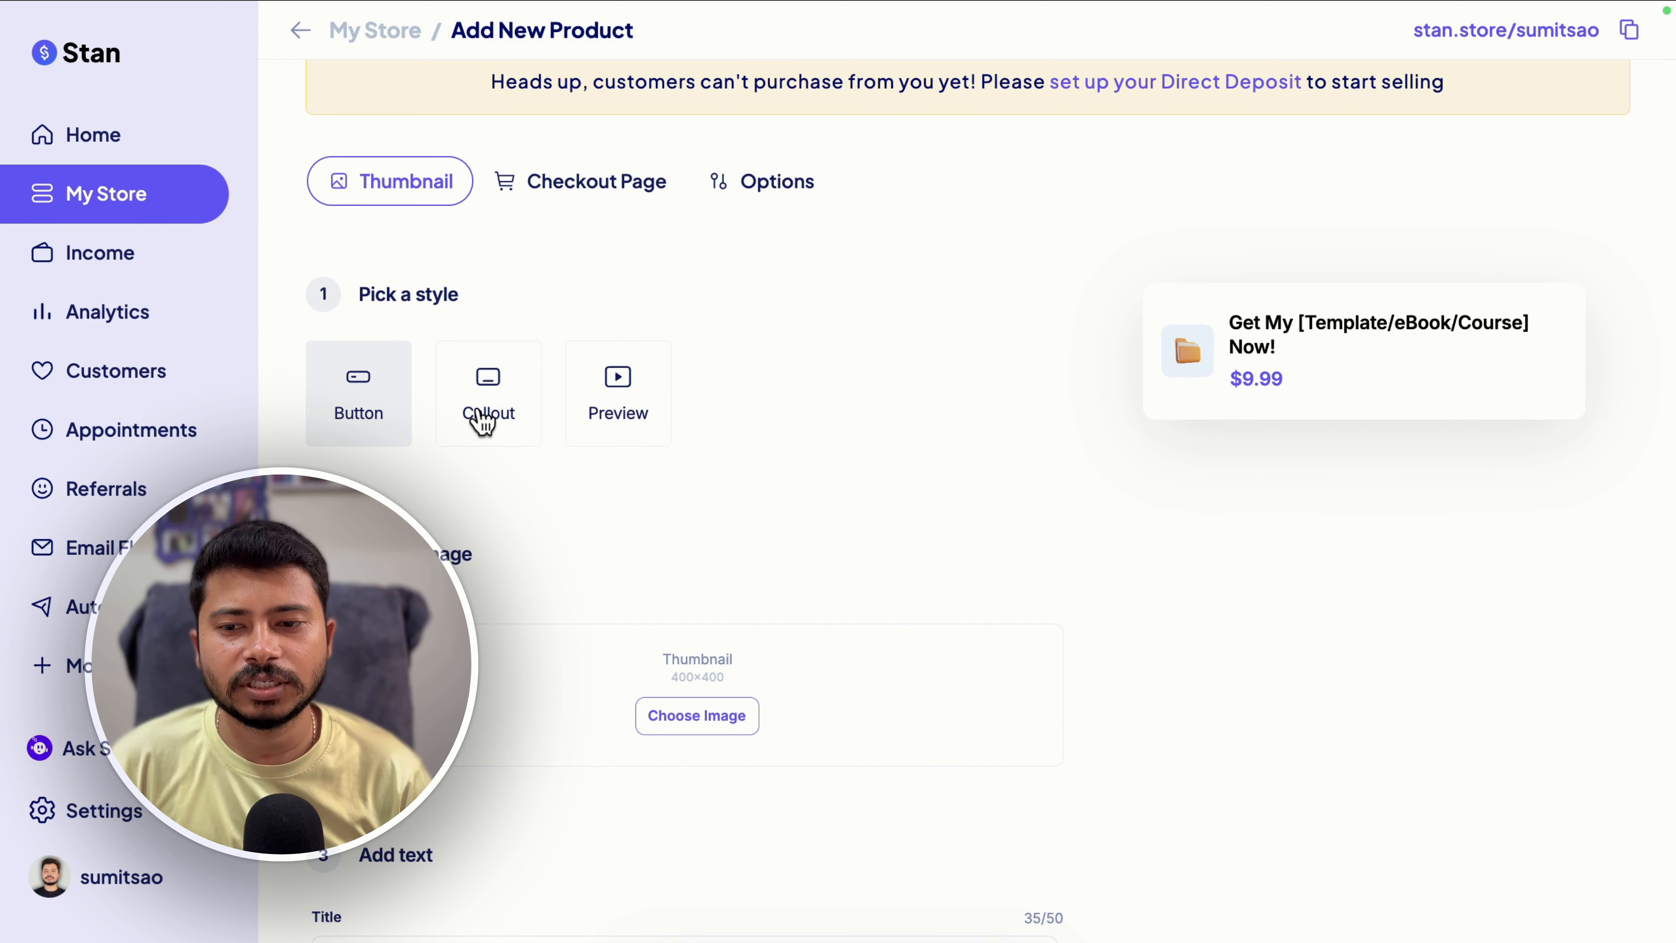
left_click(480, 421)
left_click(590, 418)
left_click(479, 421)
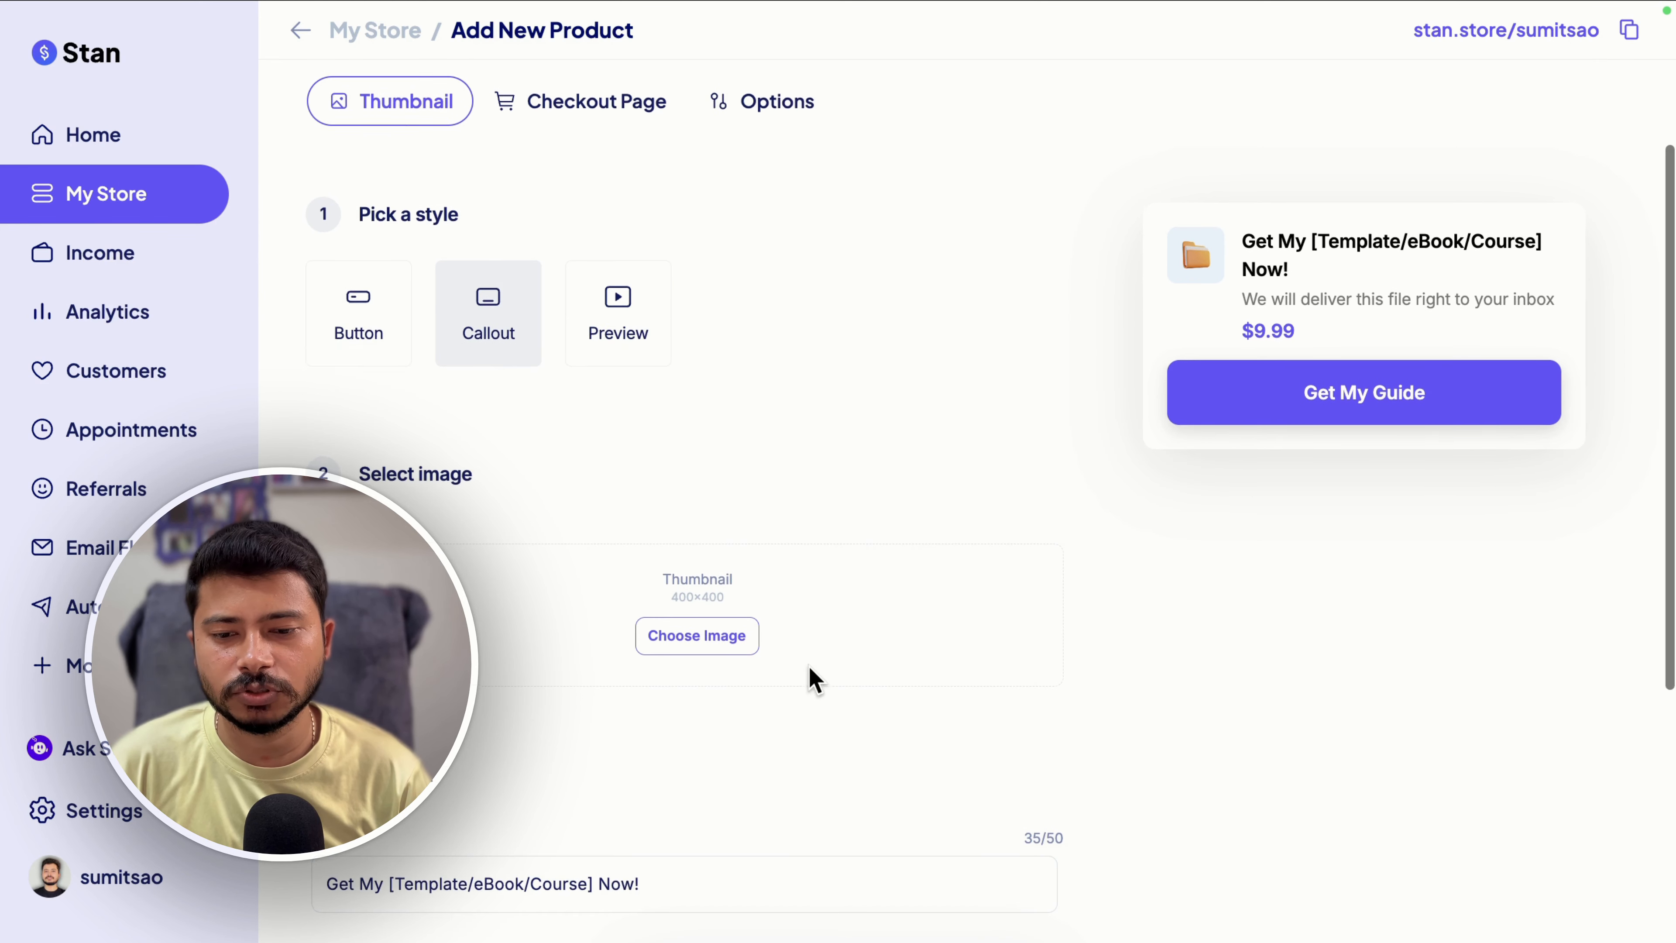
- Set the thumbnail's button text to "Get Instant Access" and continue to the checkout page settings
scroll(759, 661, "down", 5)
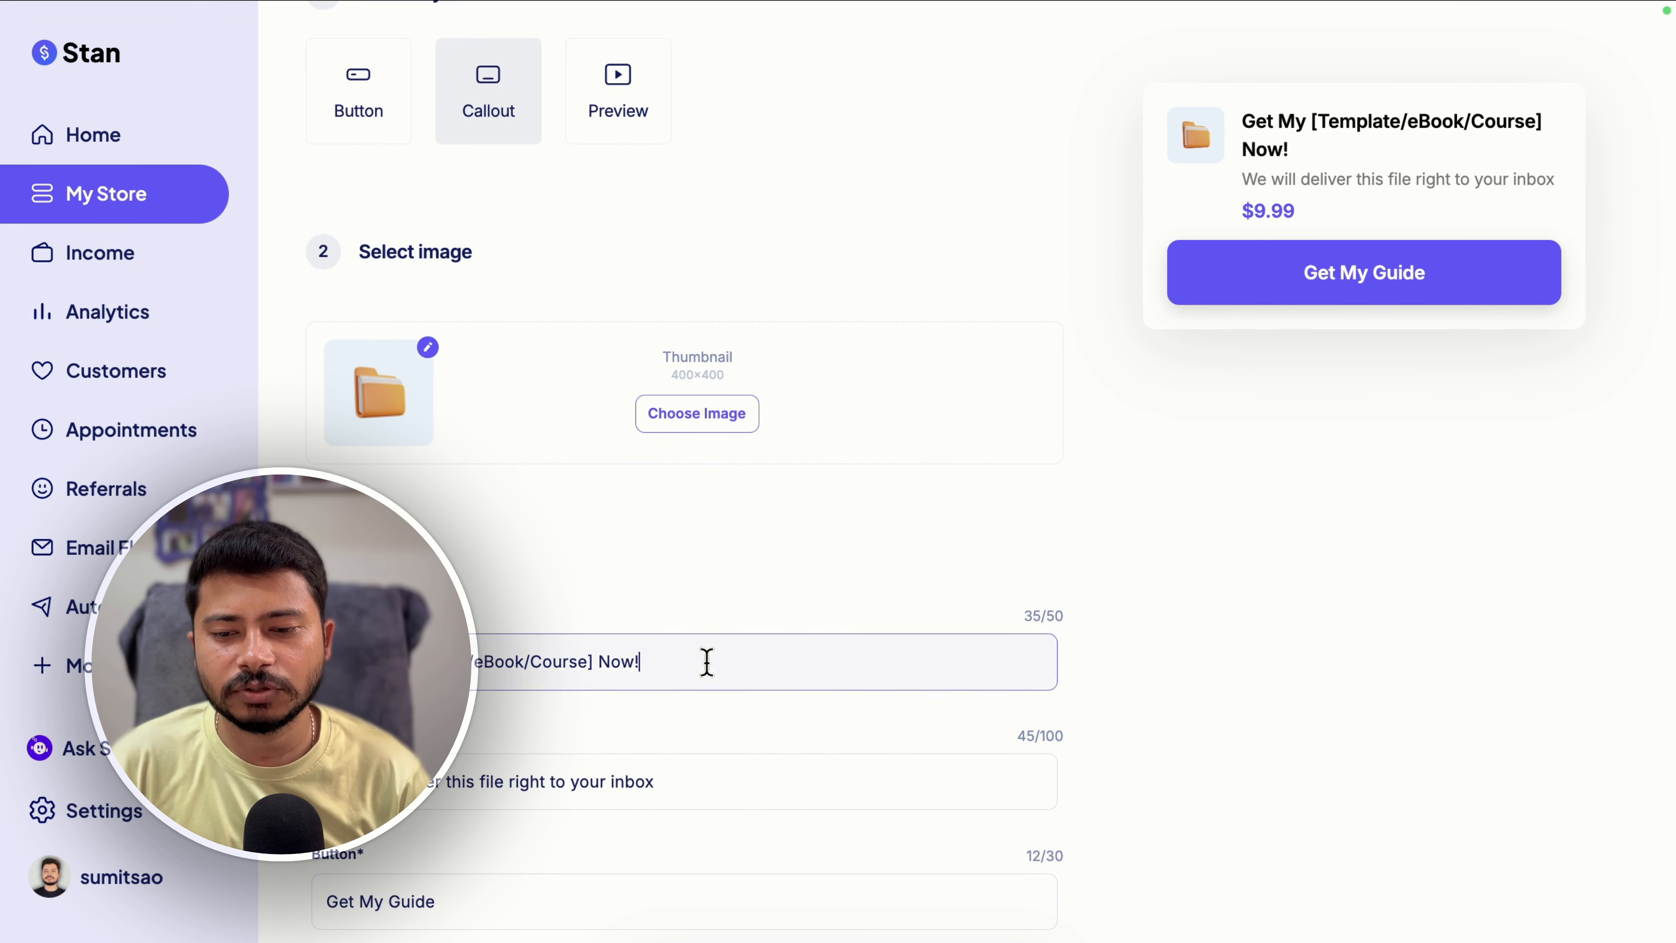
left_click_drag(703, 660, 100, 606)
scroll(505, 767, "down", 3)
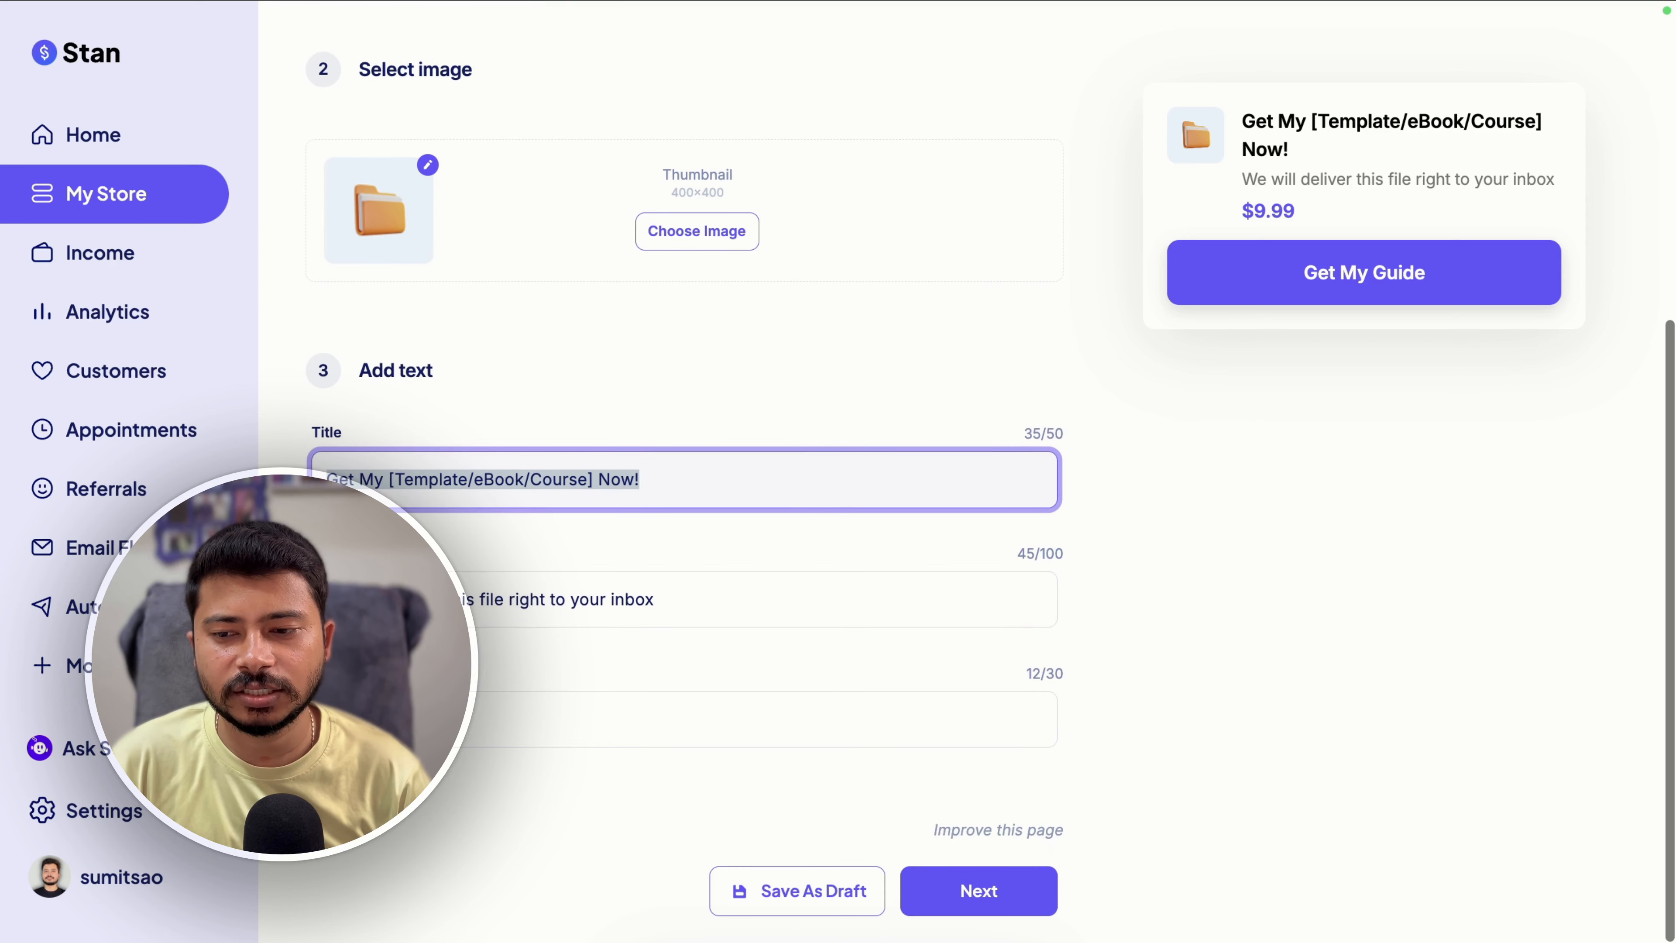
left_click(466, 726)
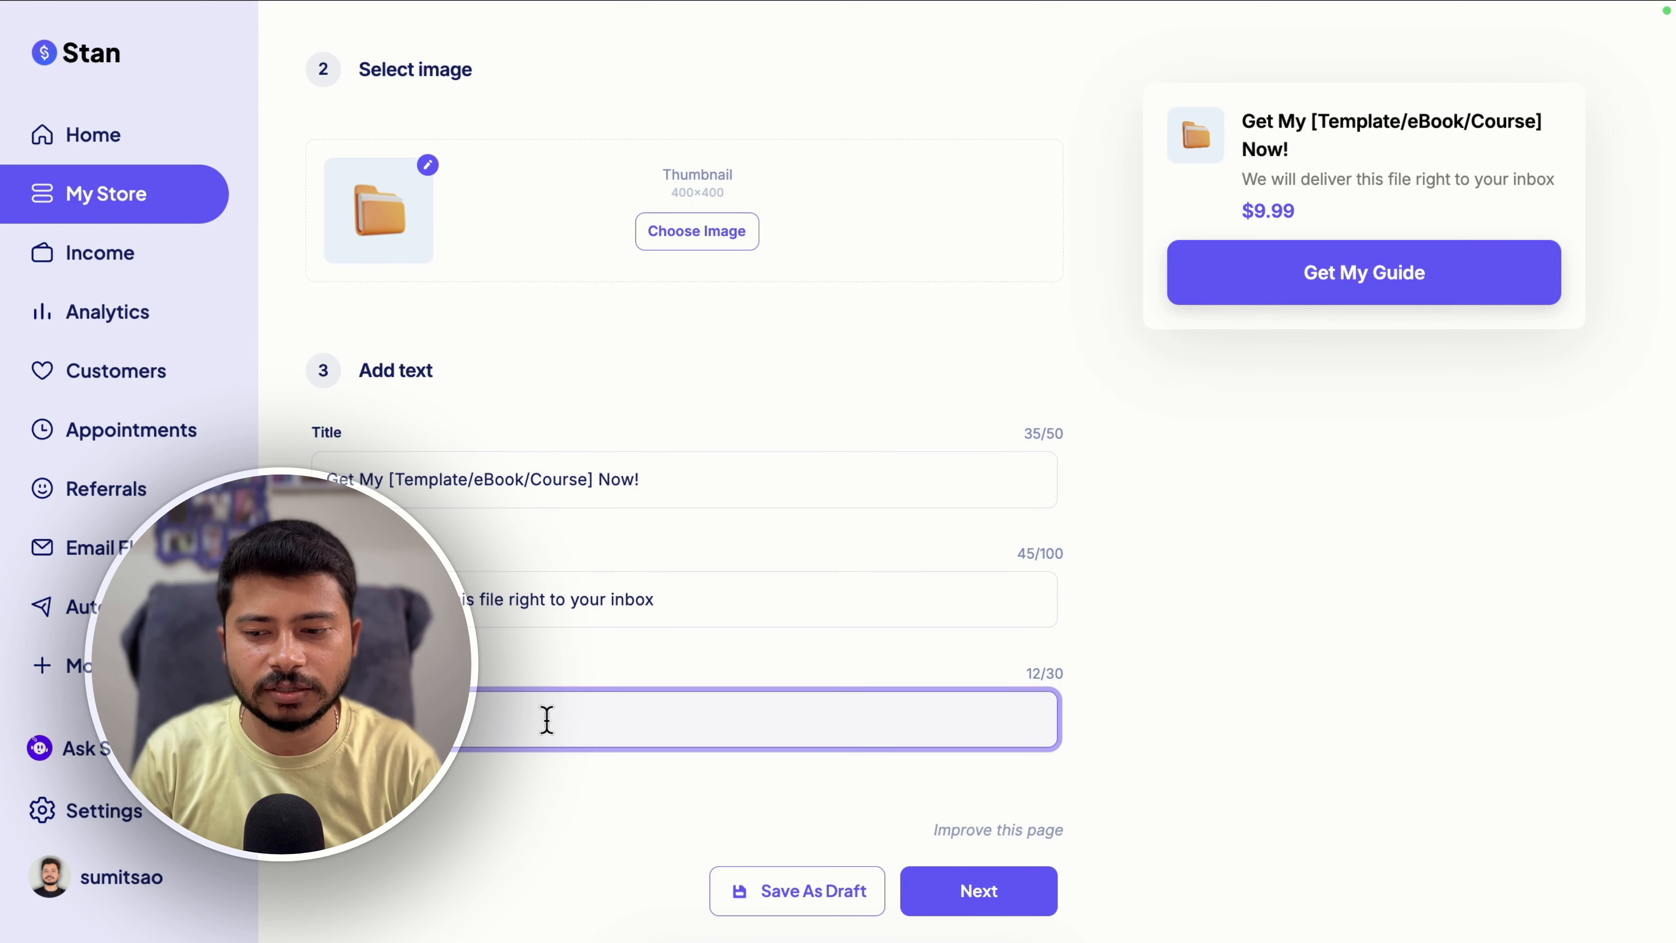
key("ctrl+a")
type("Get I")
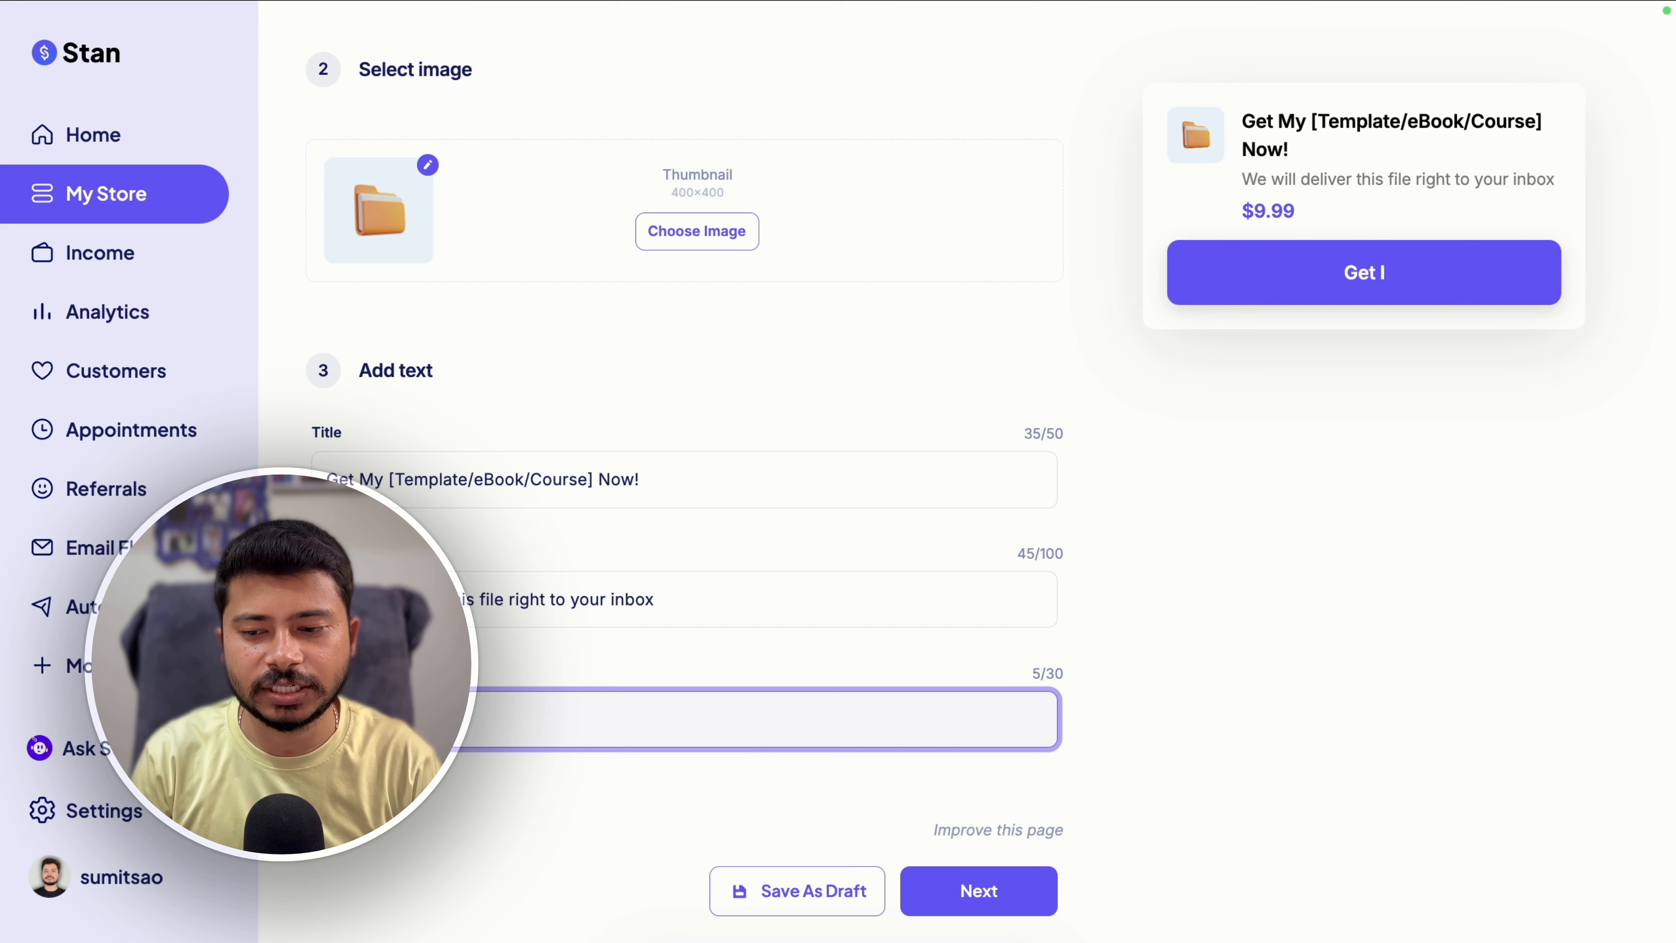
type("nstant Acces")
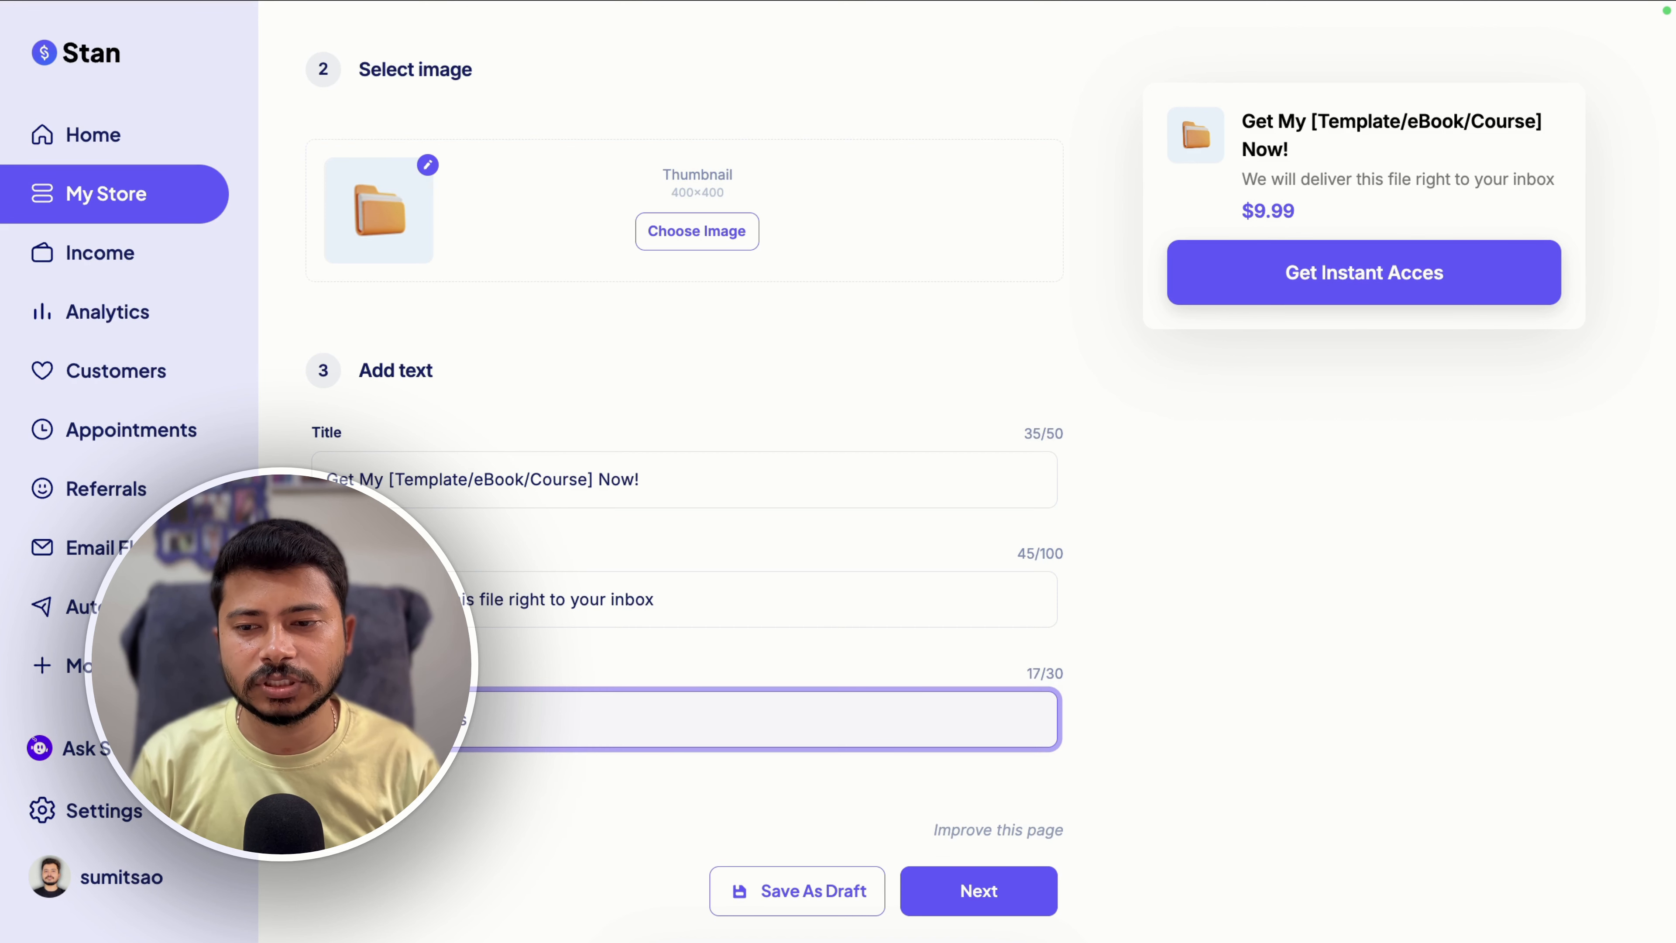
type("s")
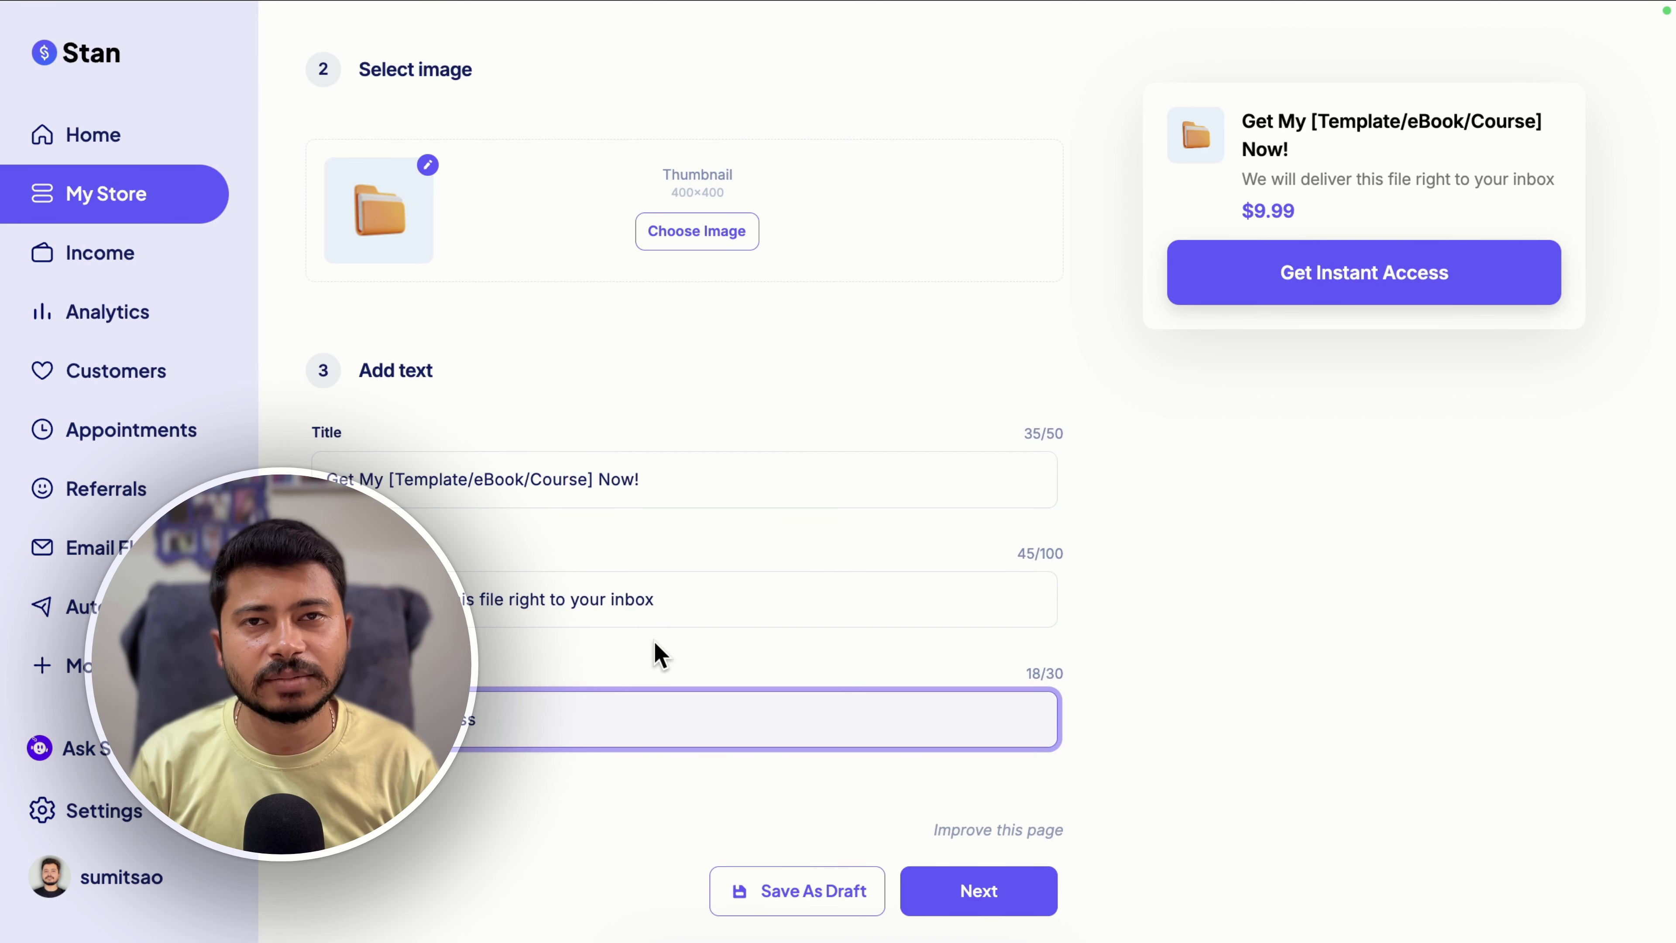
left_click(979, 891)
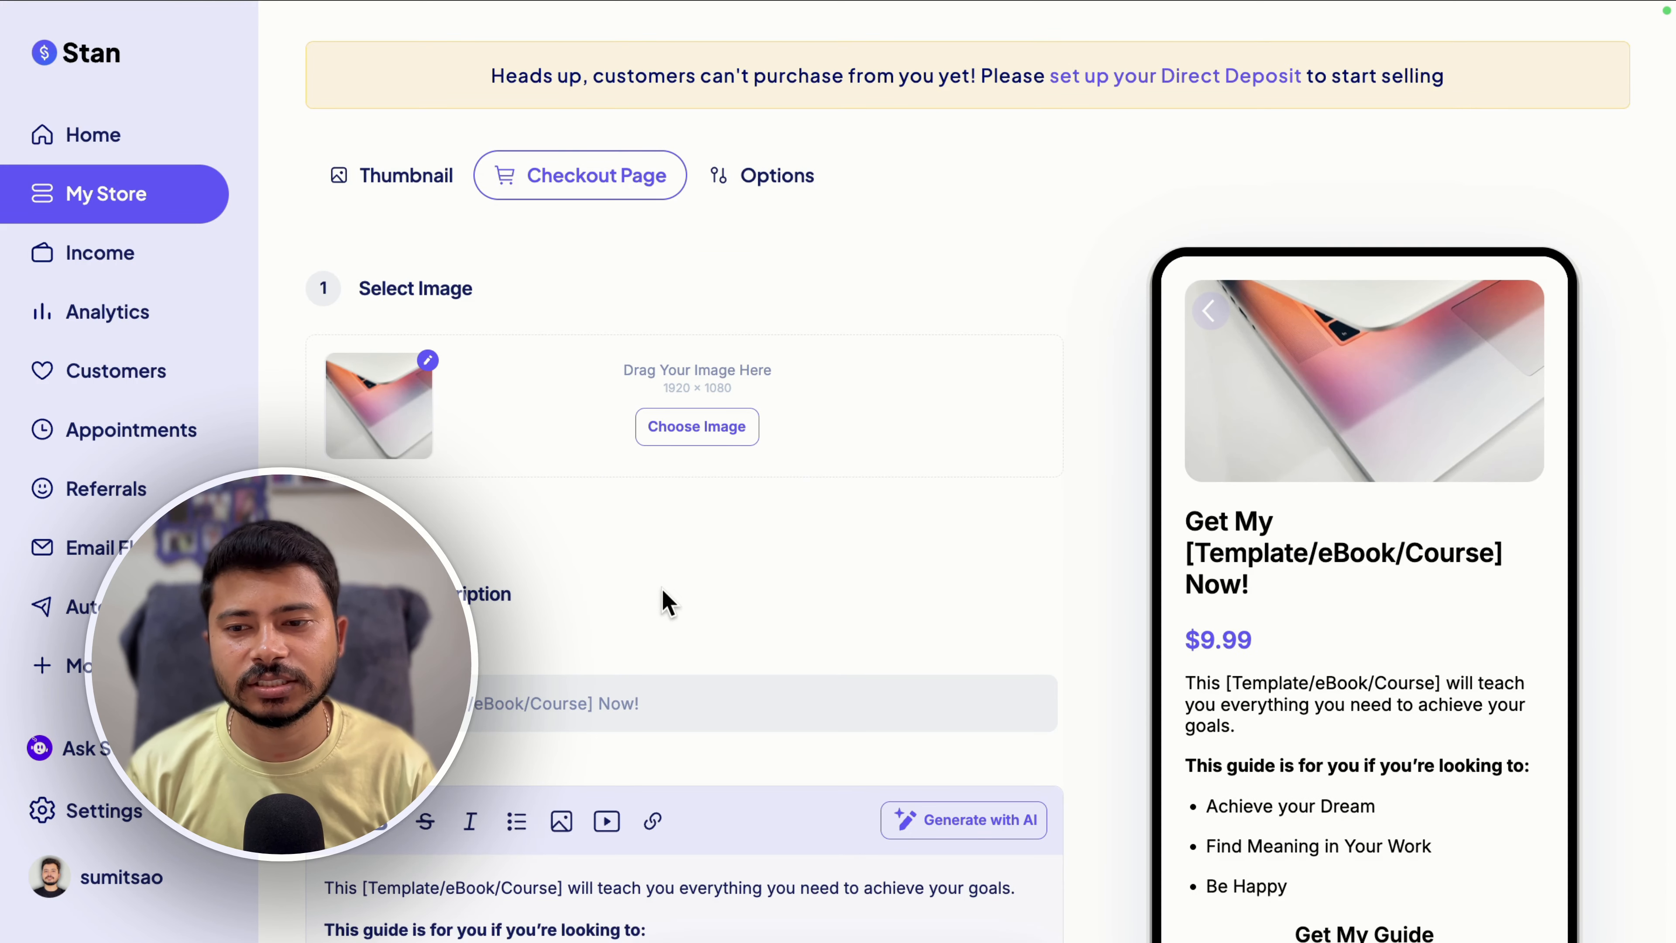
- Generate an AI product description from the prompt "This ebook is about affiliate marketing strategies that are working for me"
scroll(663, 599, "down", 2)
scroll(554, 581, "down", 3)
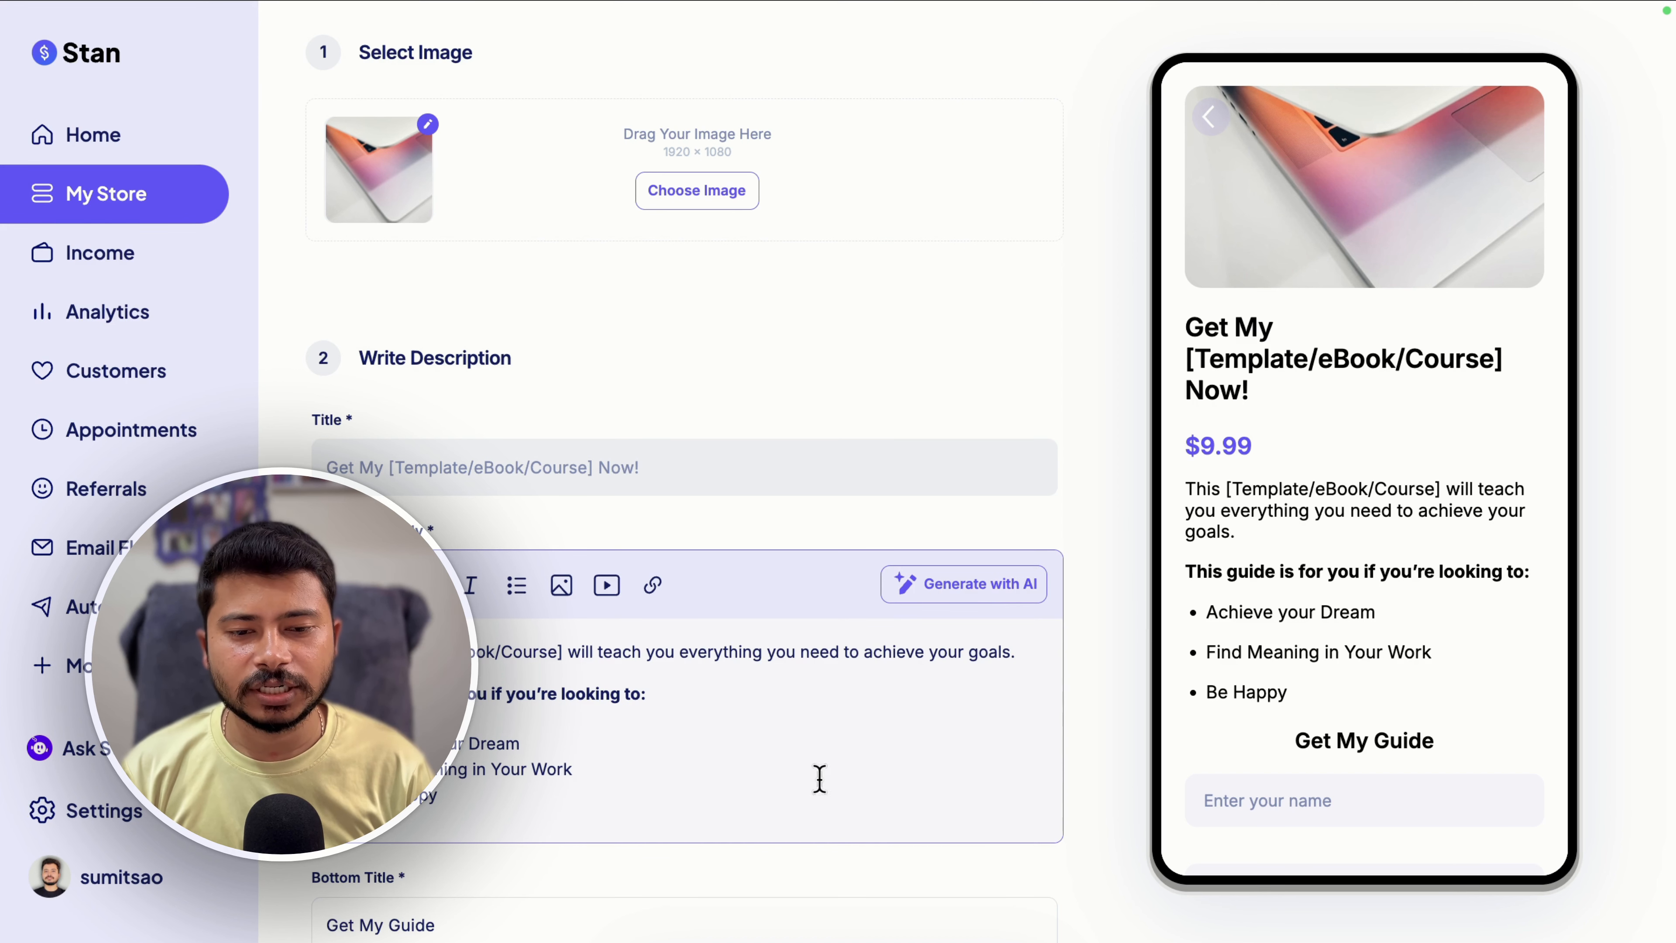
left_click(928, 592)
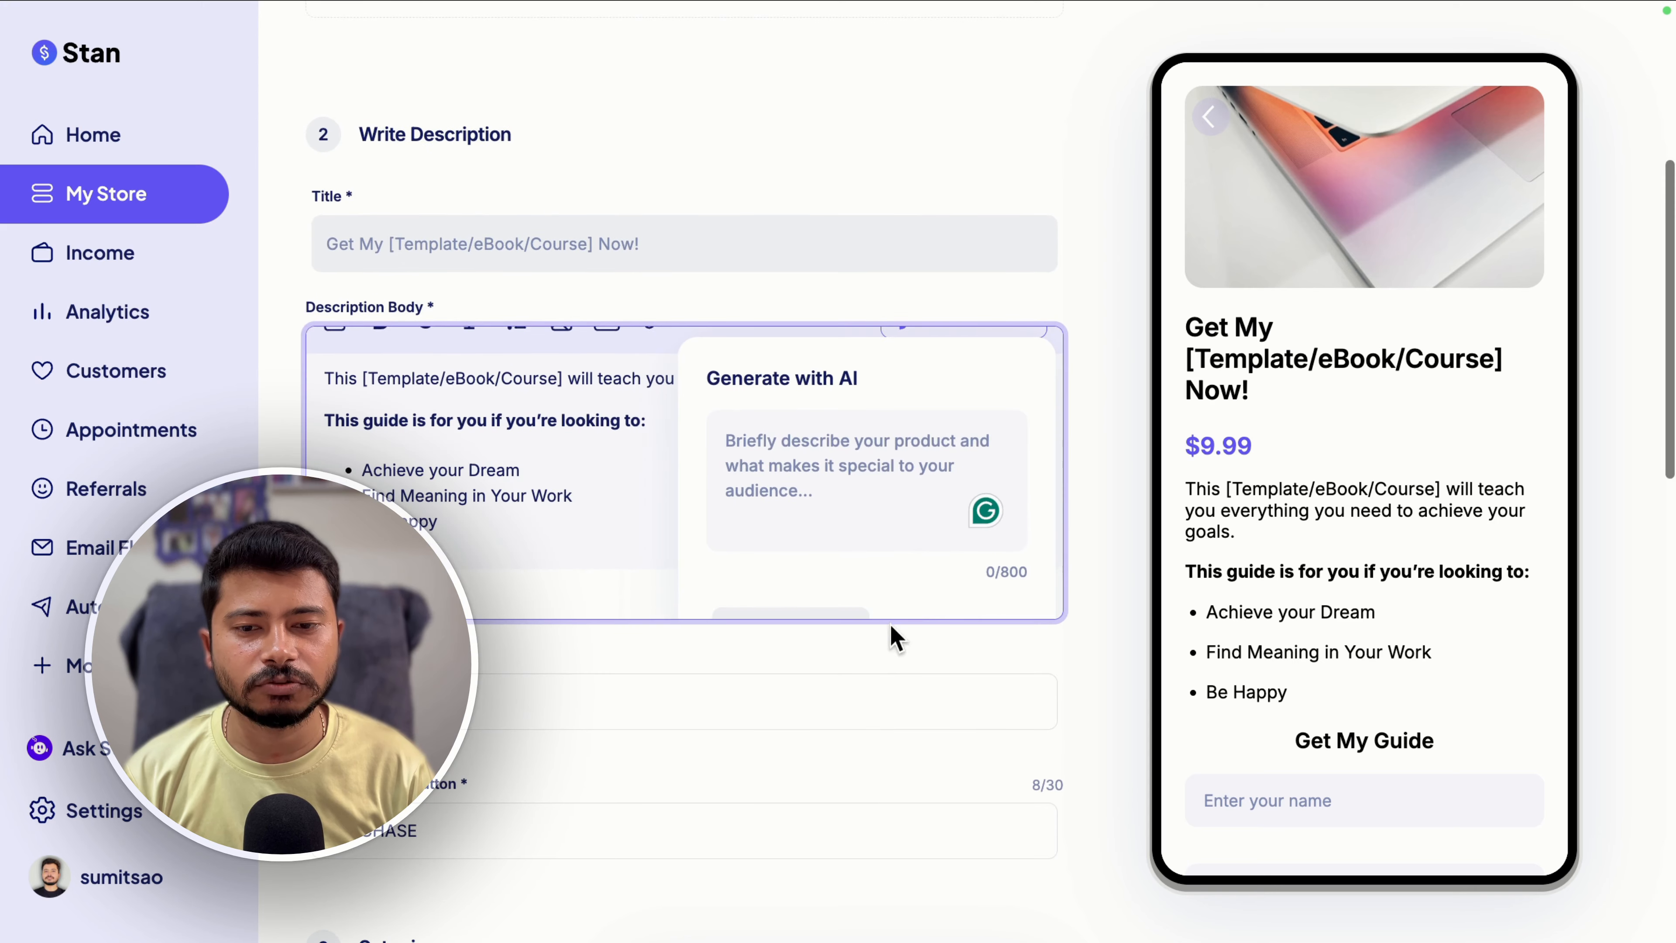
type("This ebook is about affiliate marketing strategies that are working for me")
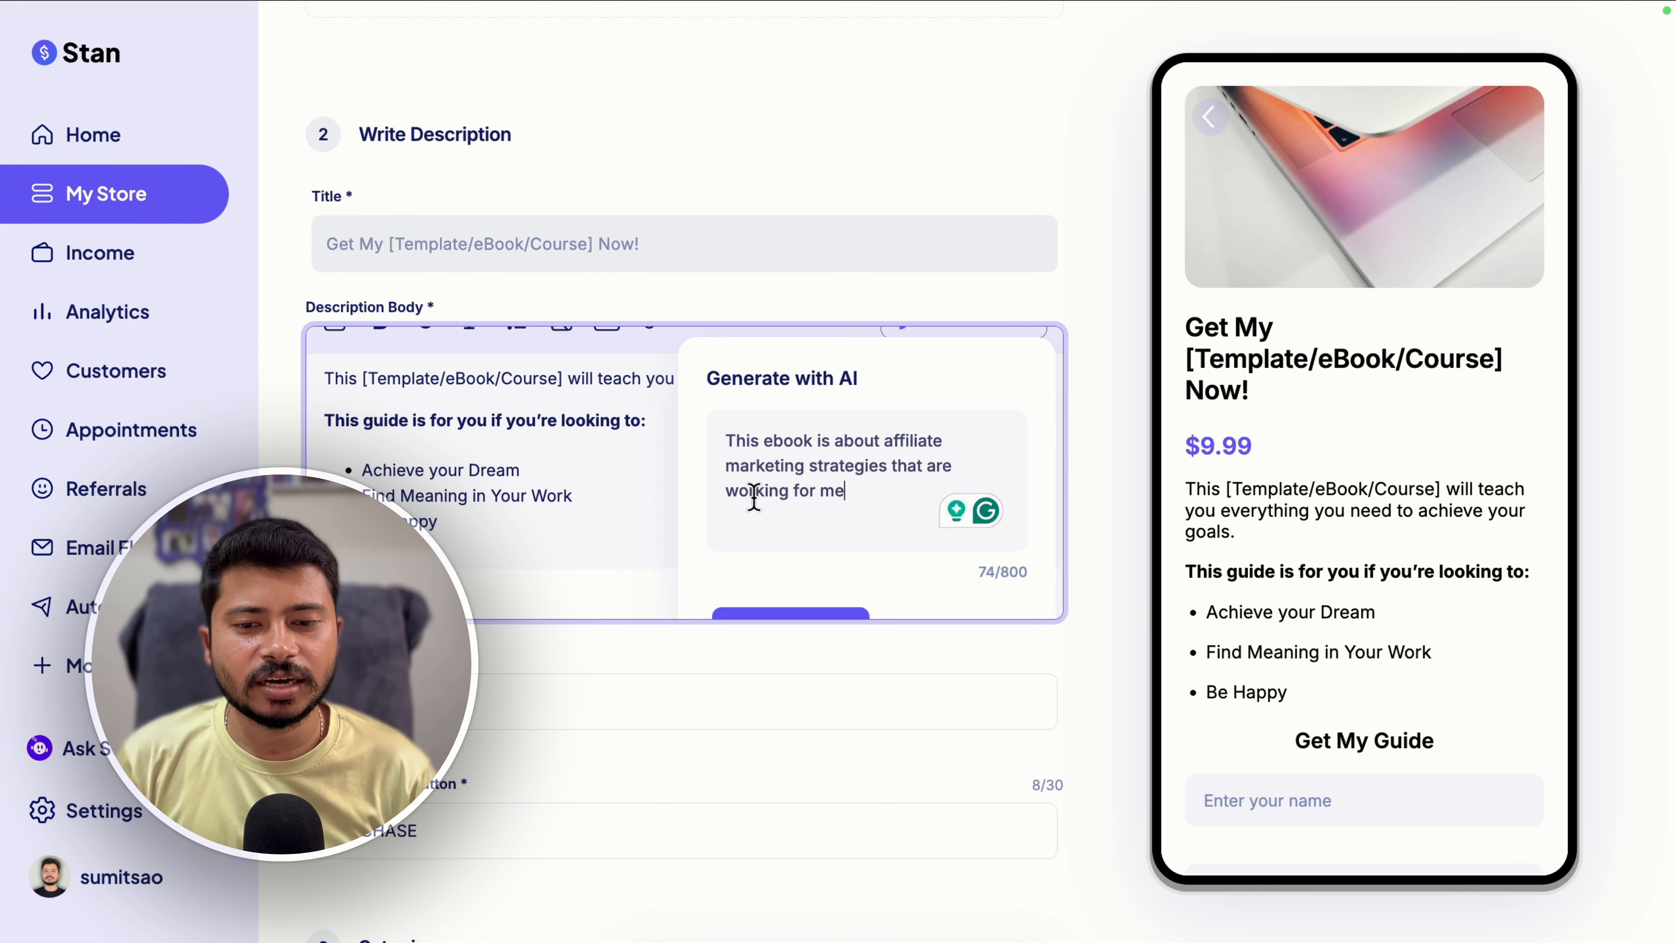
scroll(852, 498, "down", 5)
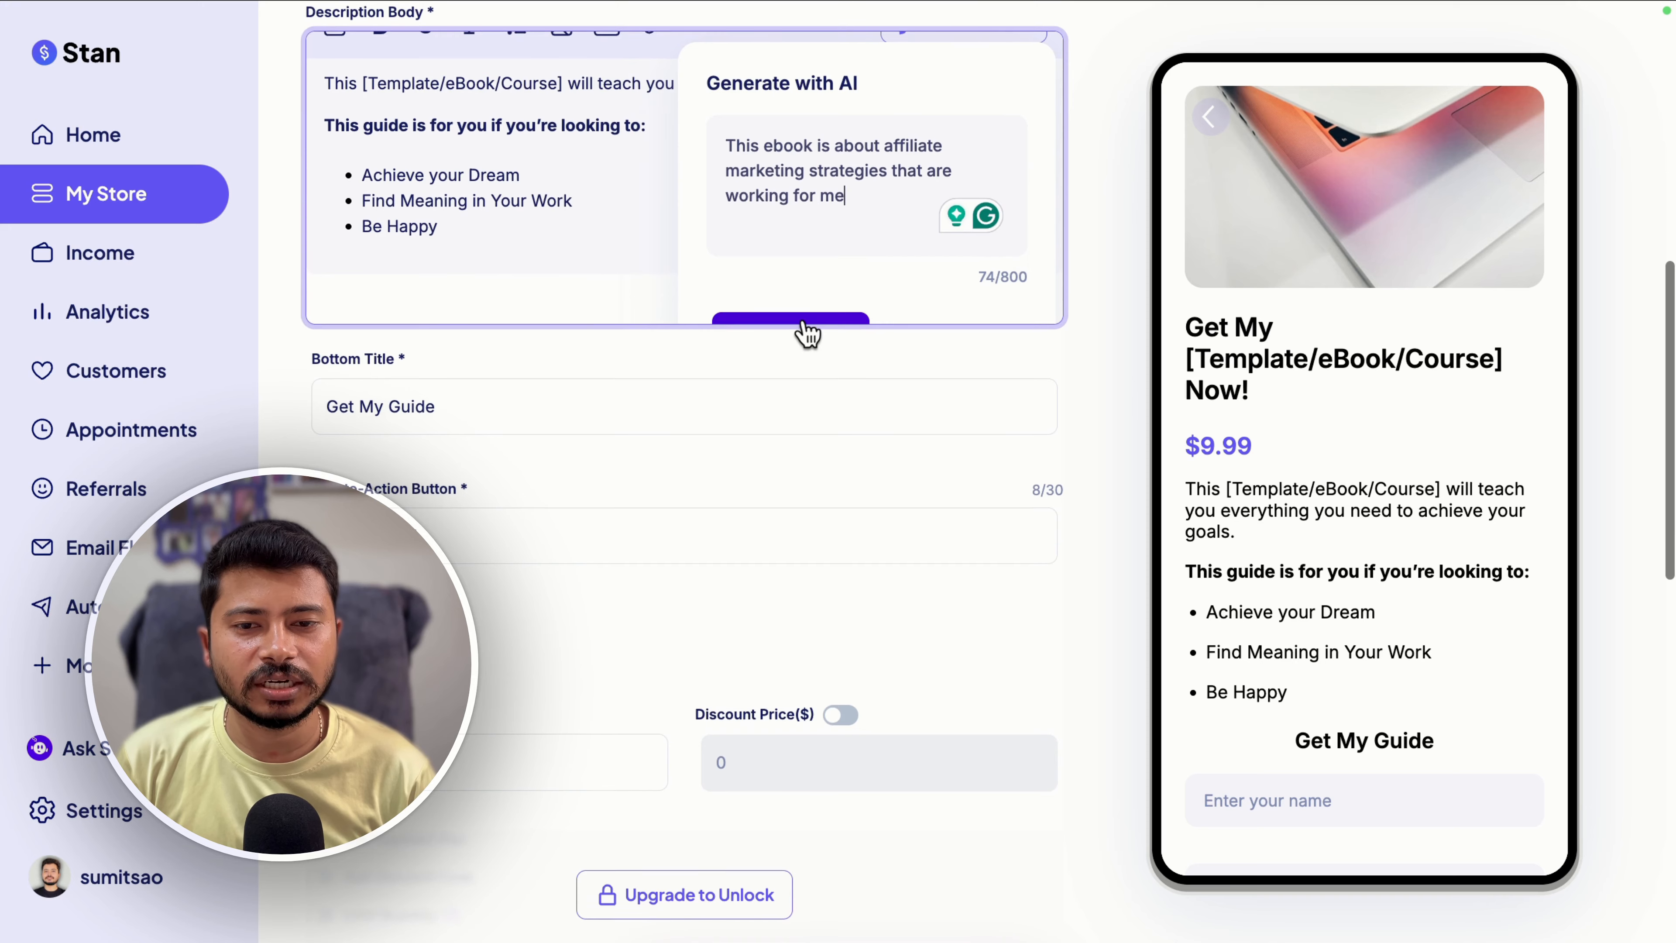
left_click(804, 322)
scroll(792, 344, "up", 3)
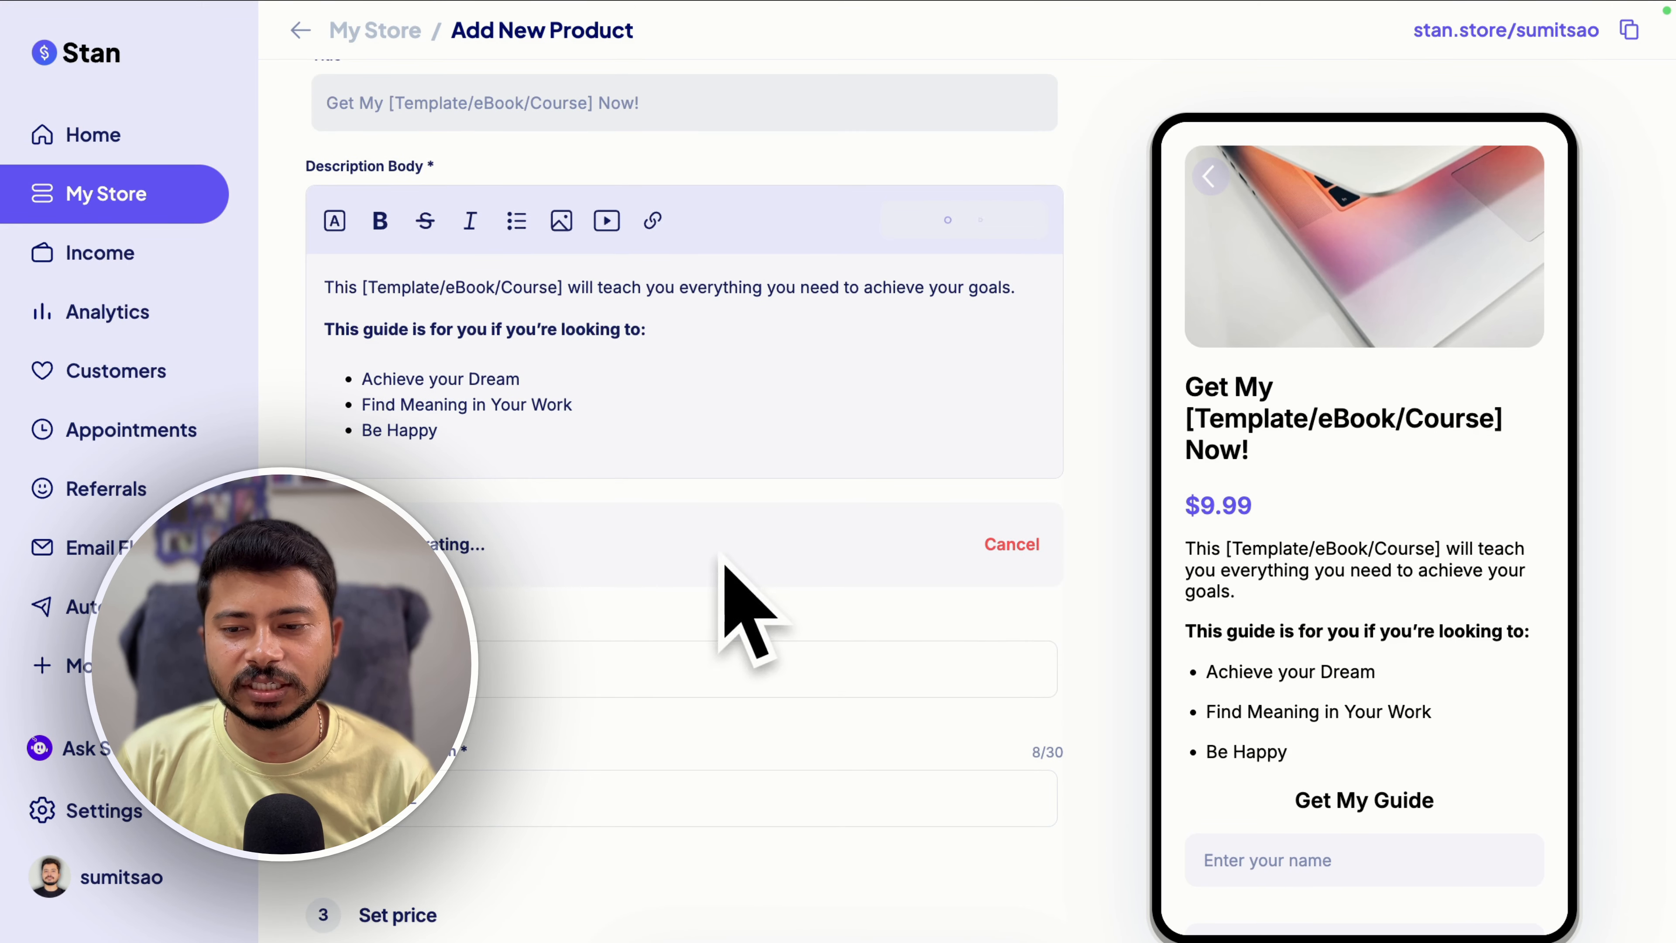
- Review the AI-generated description and replace the current description body with it
scroll(459, 509, "down", 4)
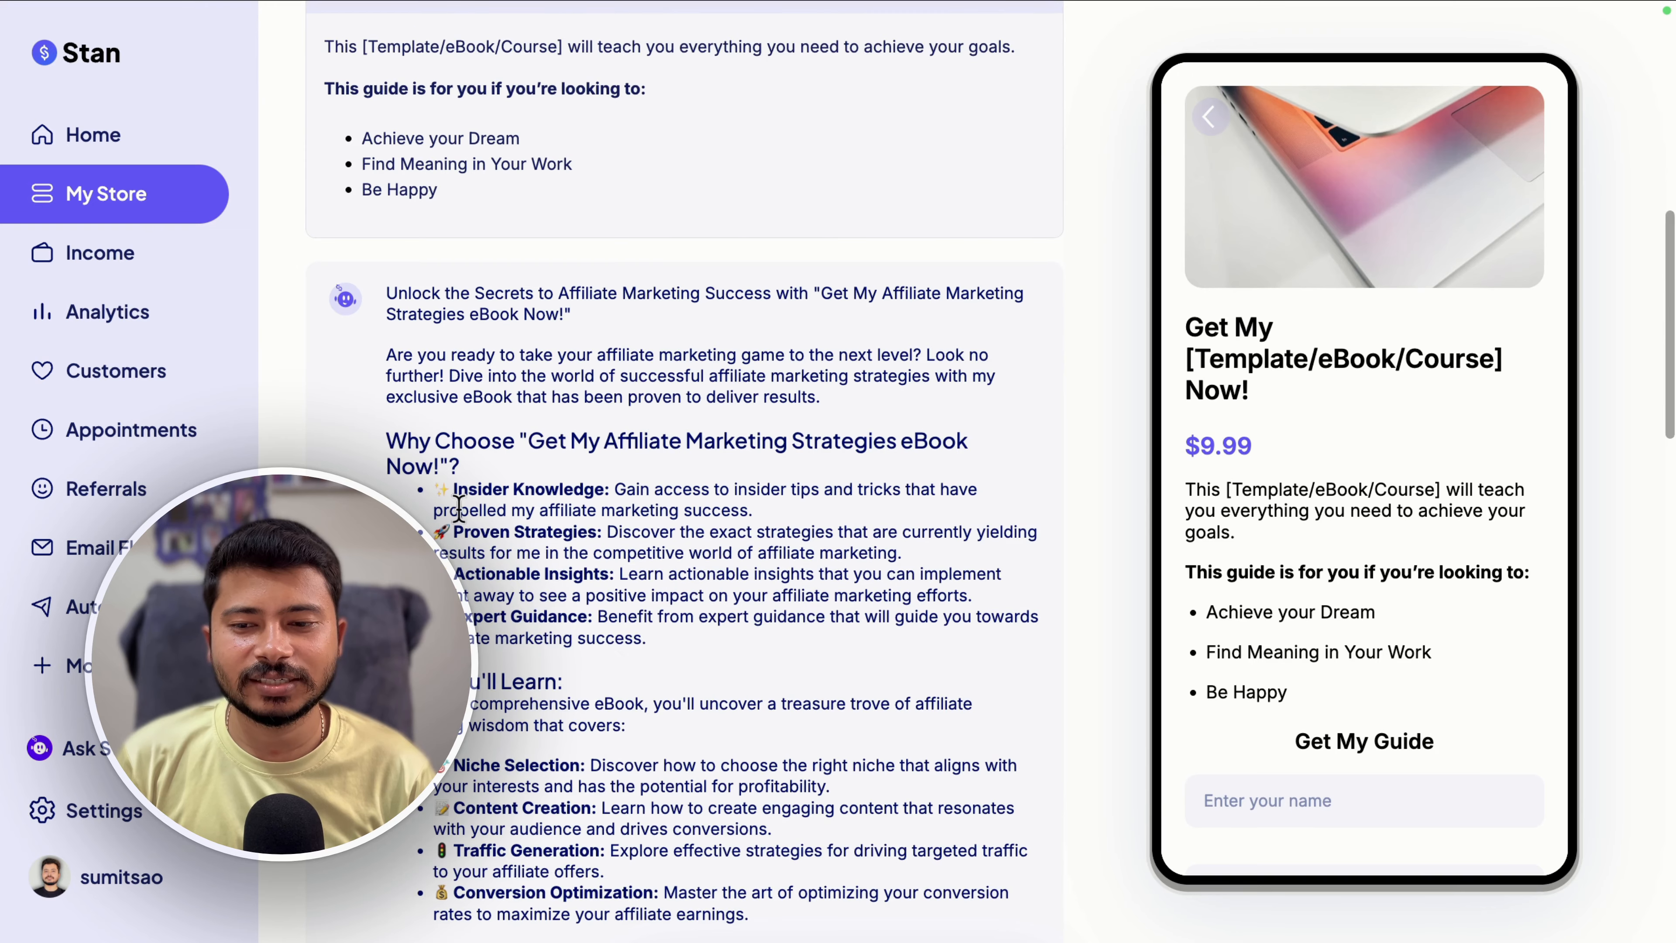
scroll(459, 508, "down", 10)
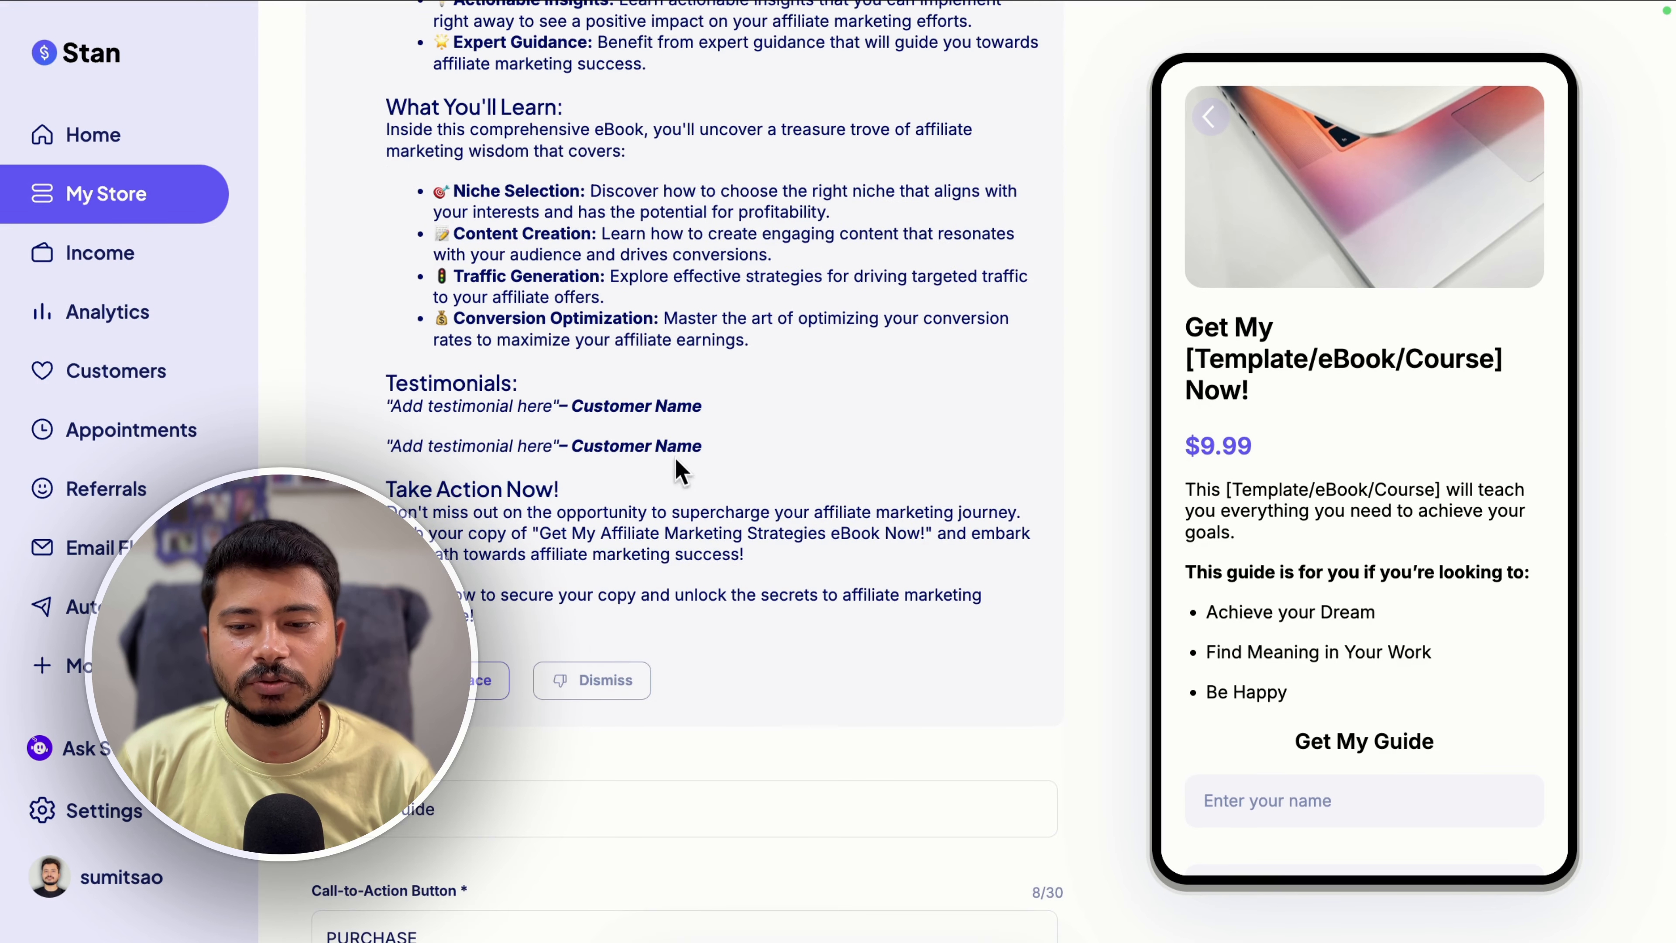
left_click(472, 680)
- Set the product's price to $29.99
scroll(785, 608, "down", 10)
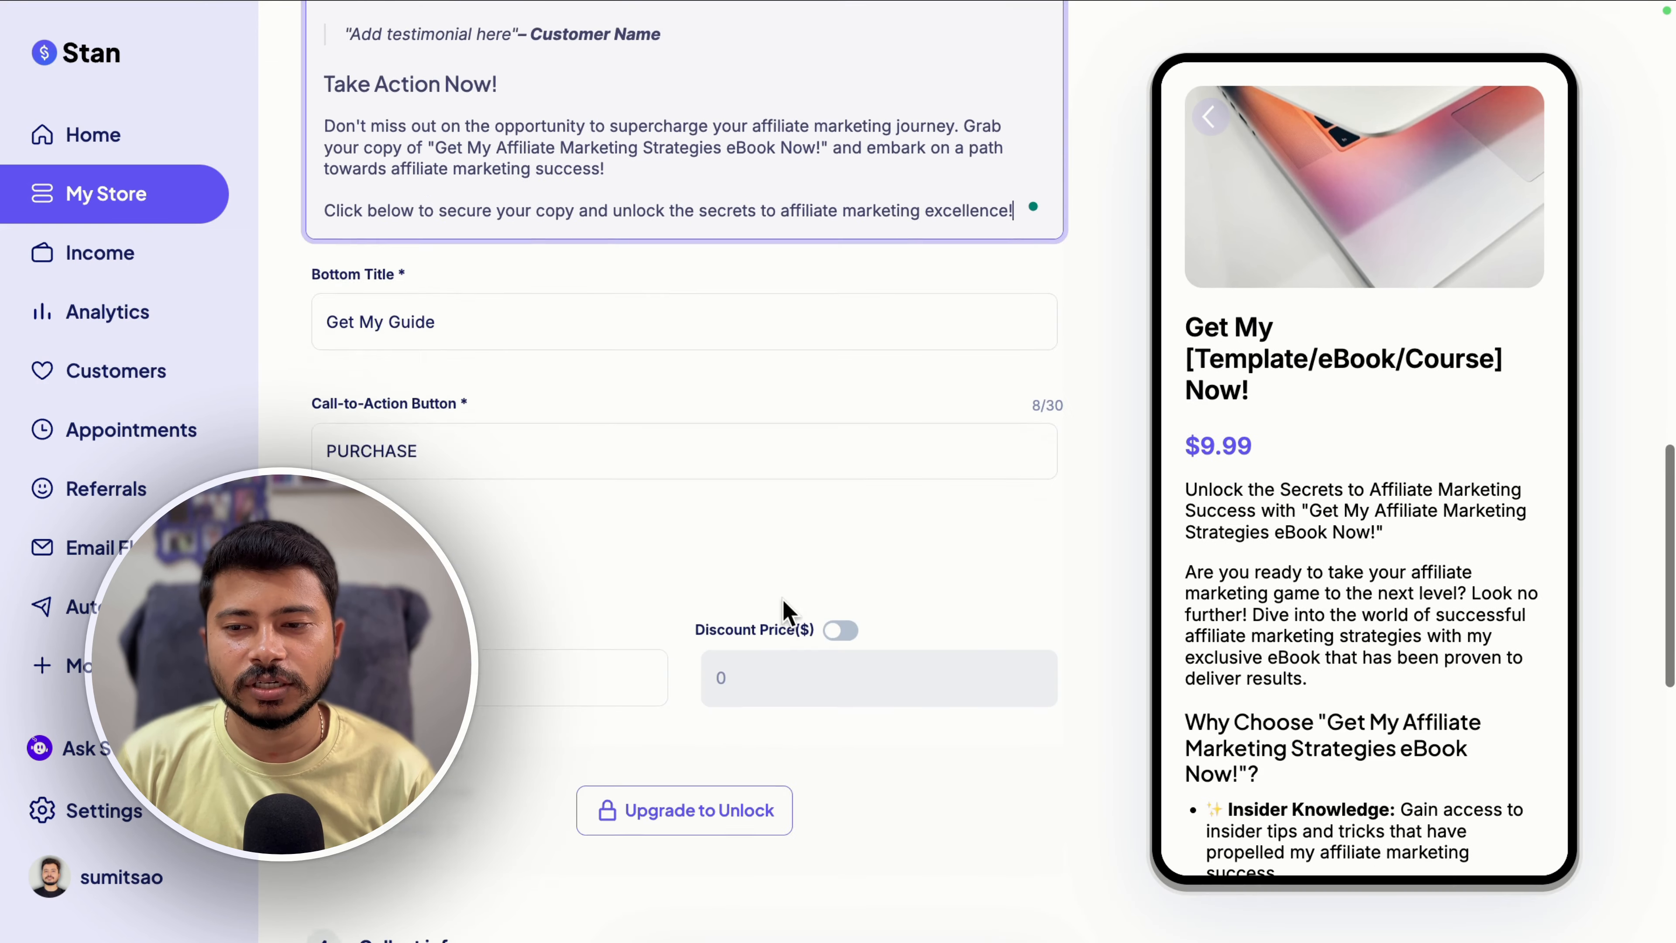
scroll(635, 445, "down", 4)
left_click(329, 422)
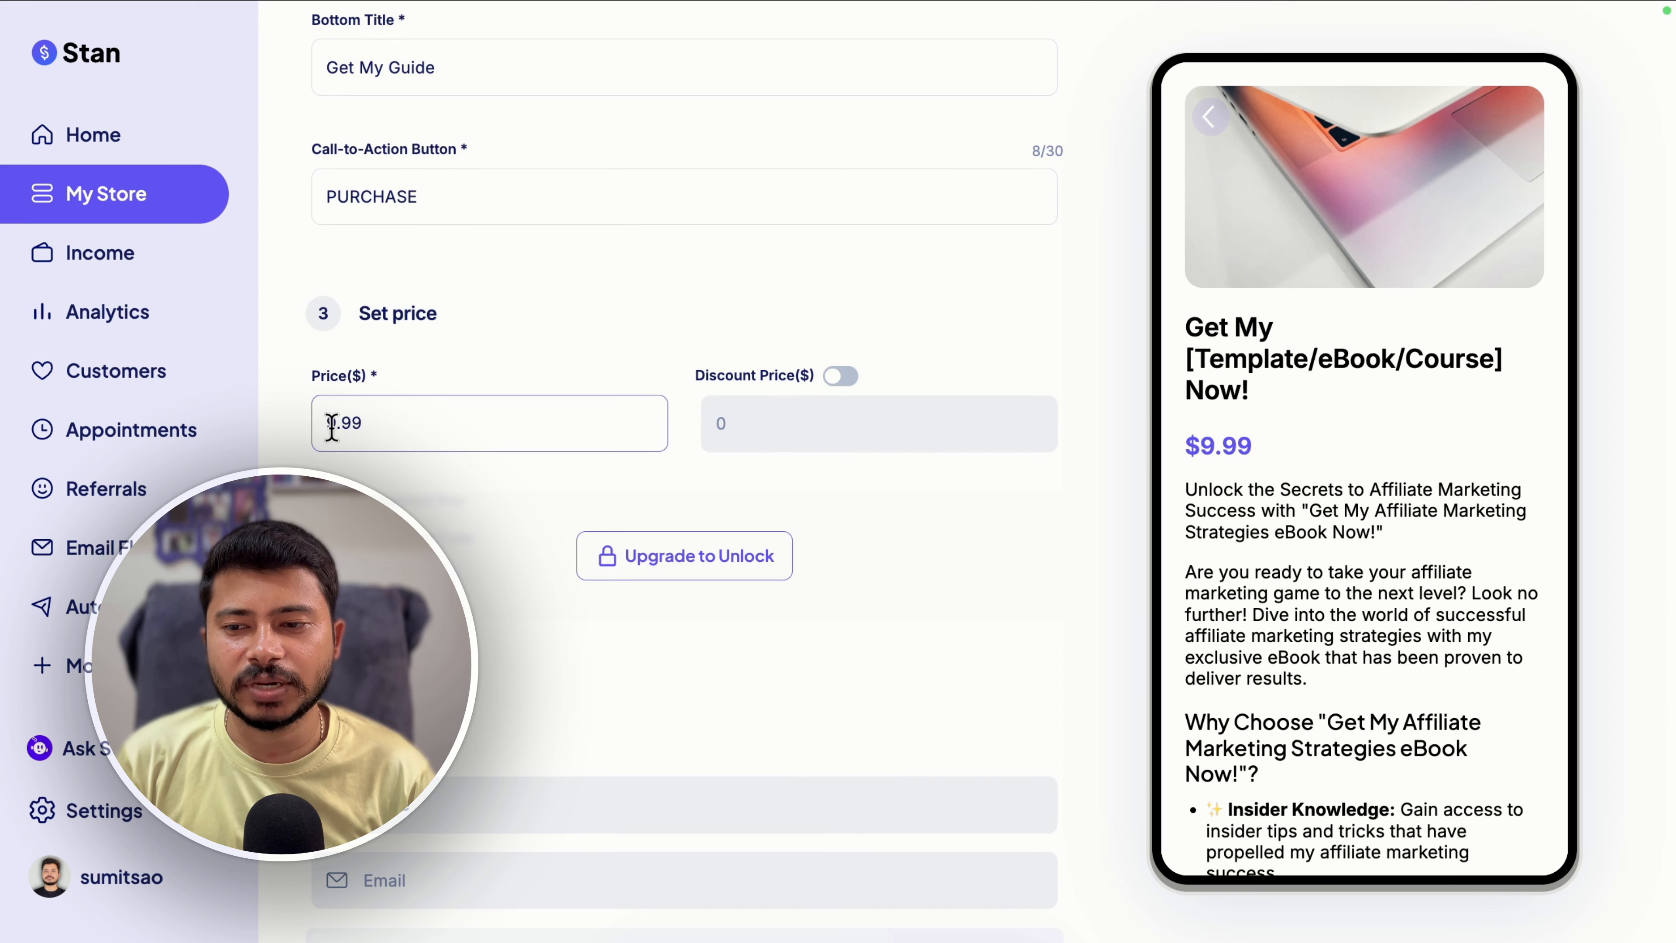
type("2")
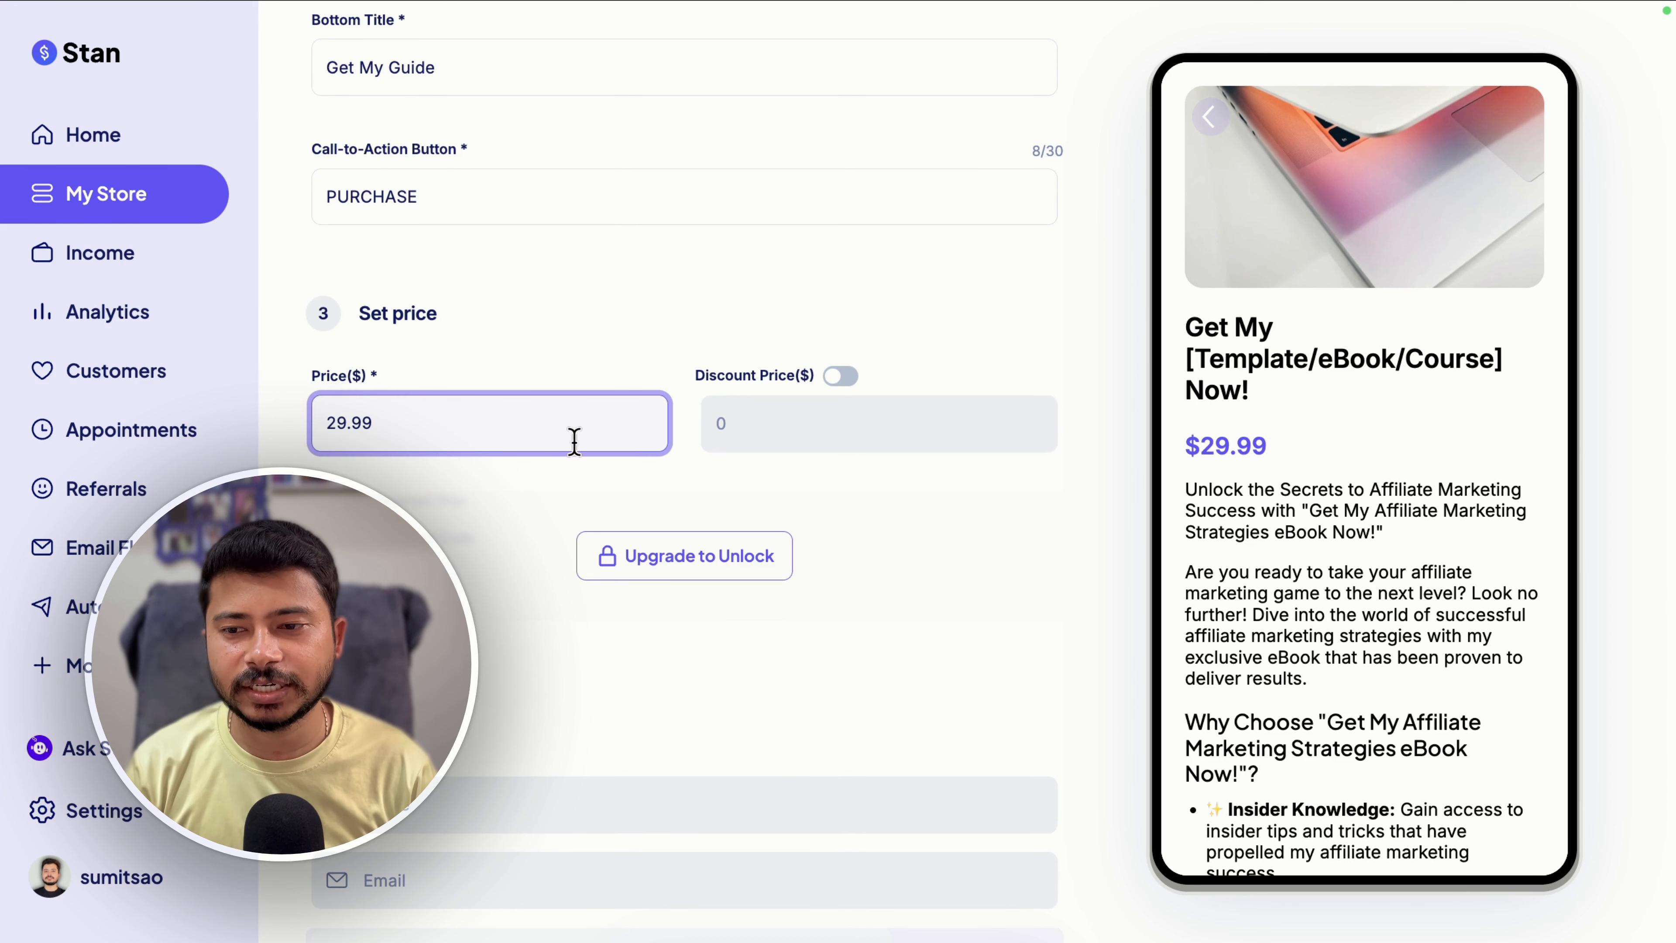
- Enable the discount price and set it to $9.97
left_click(842, 376)
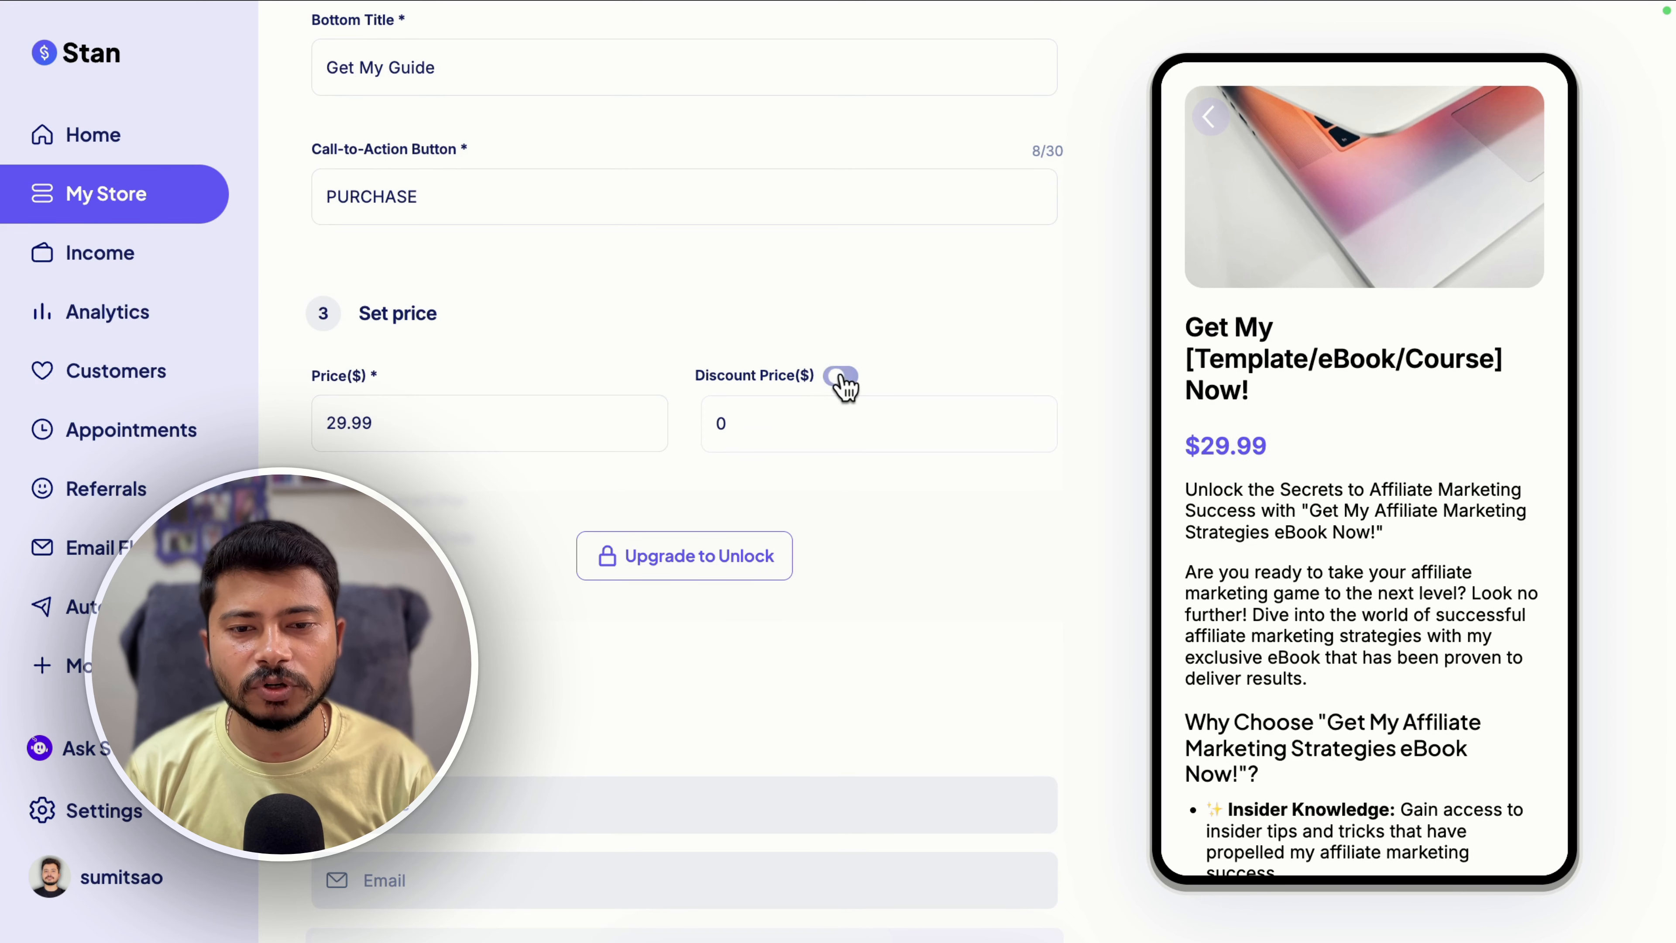
left_click(759, 411)
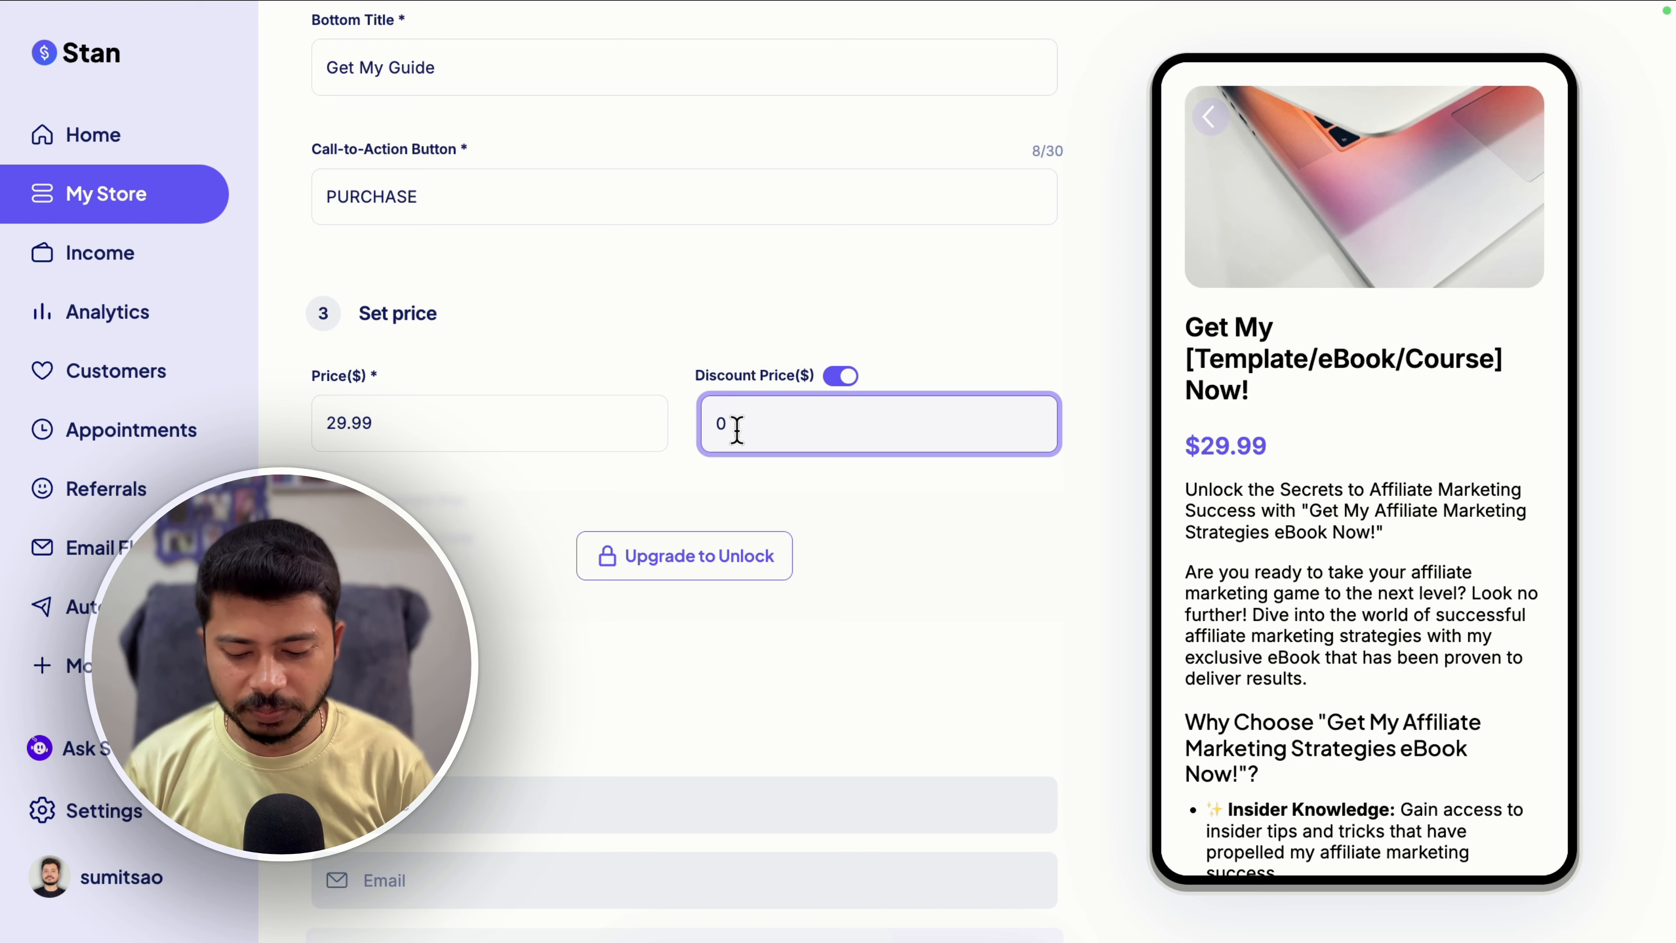
key("BackSpace")
type("9")
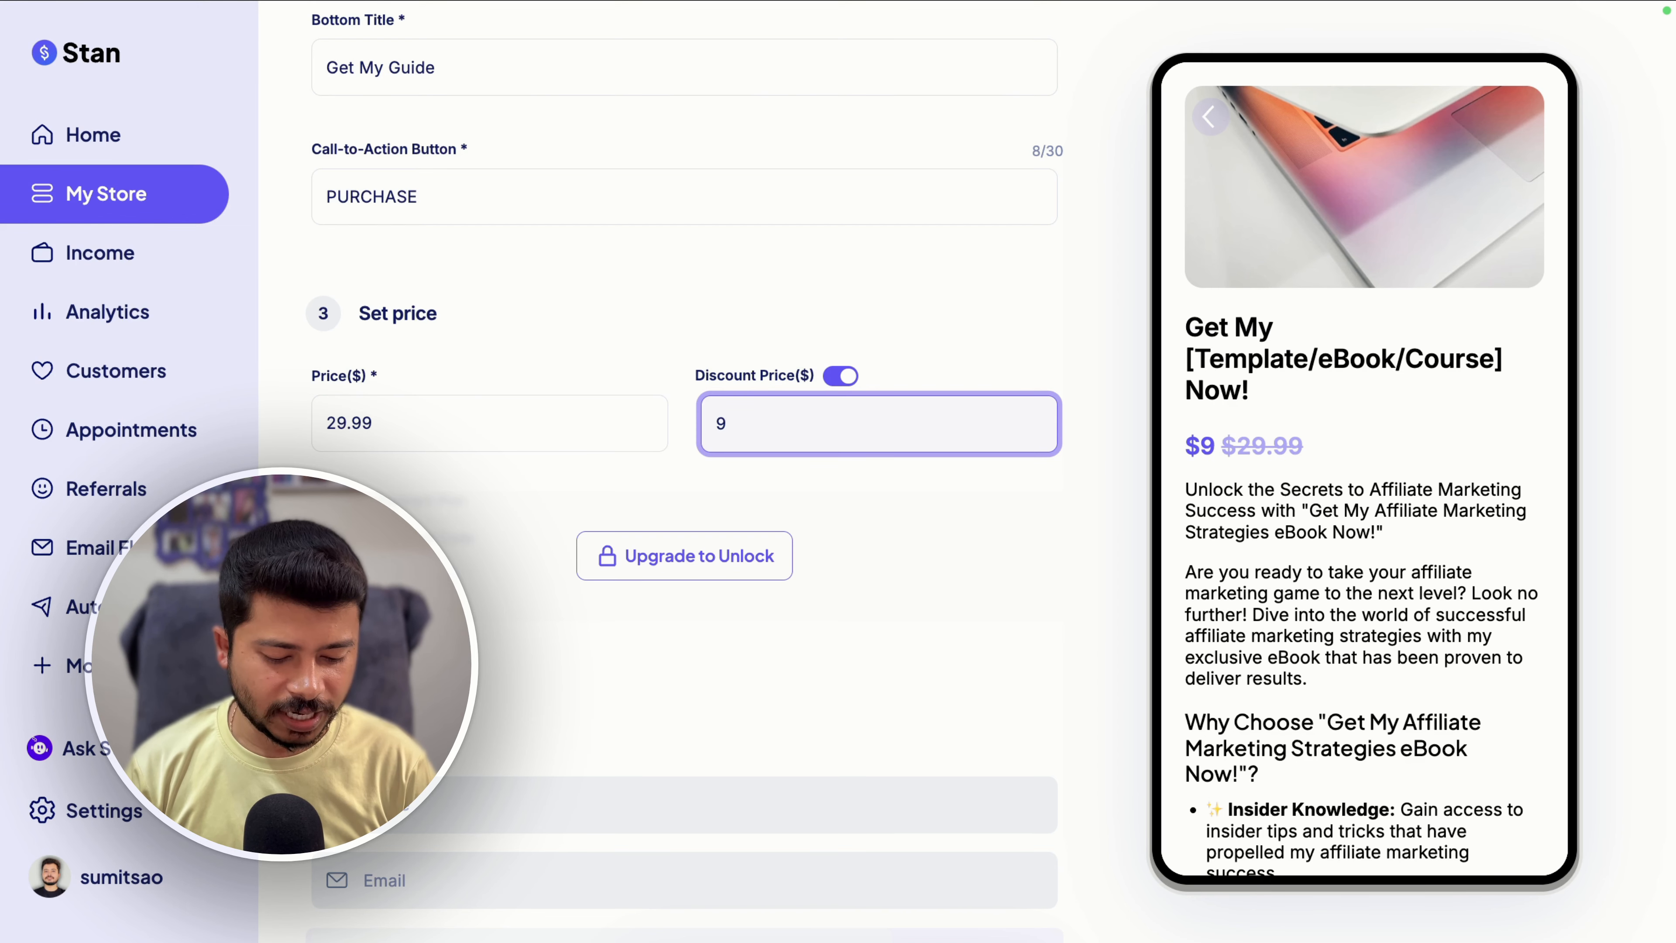
type(".9")
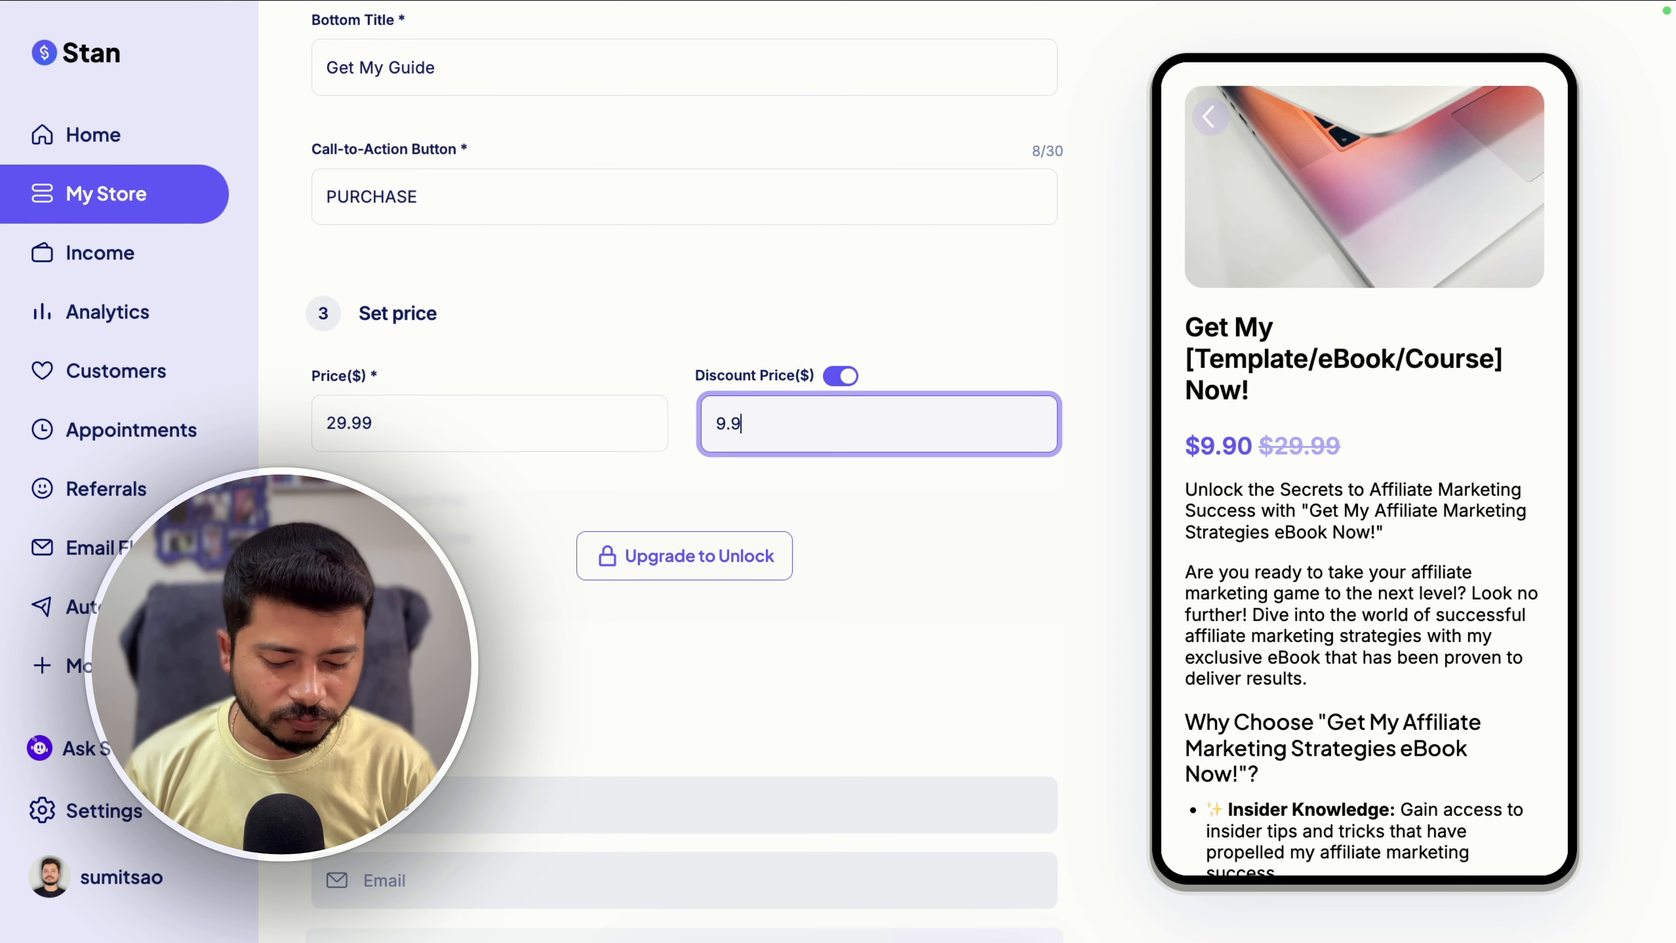
type("7")
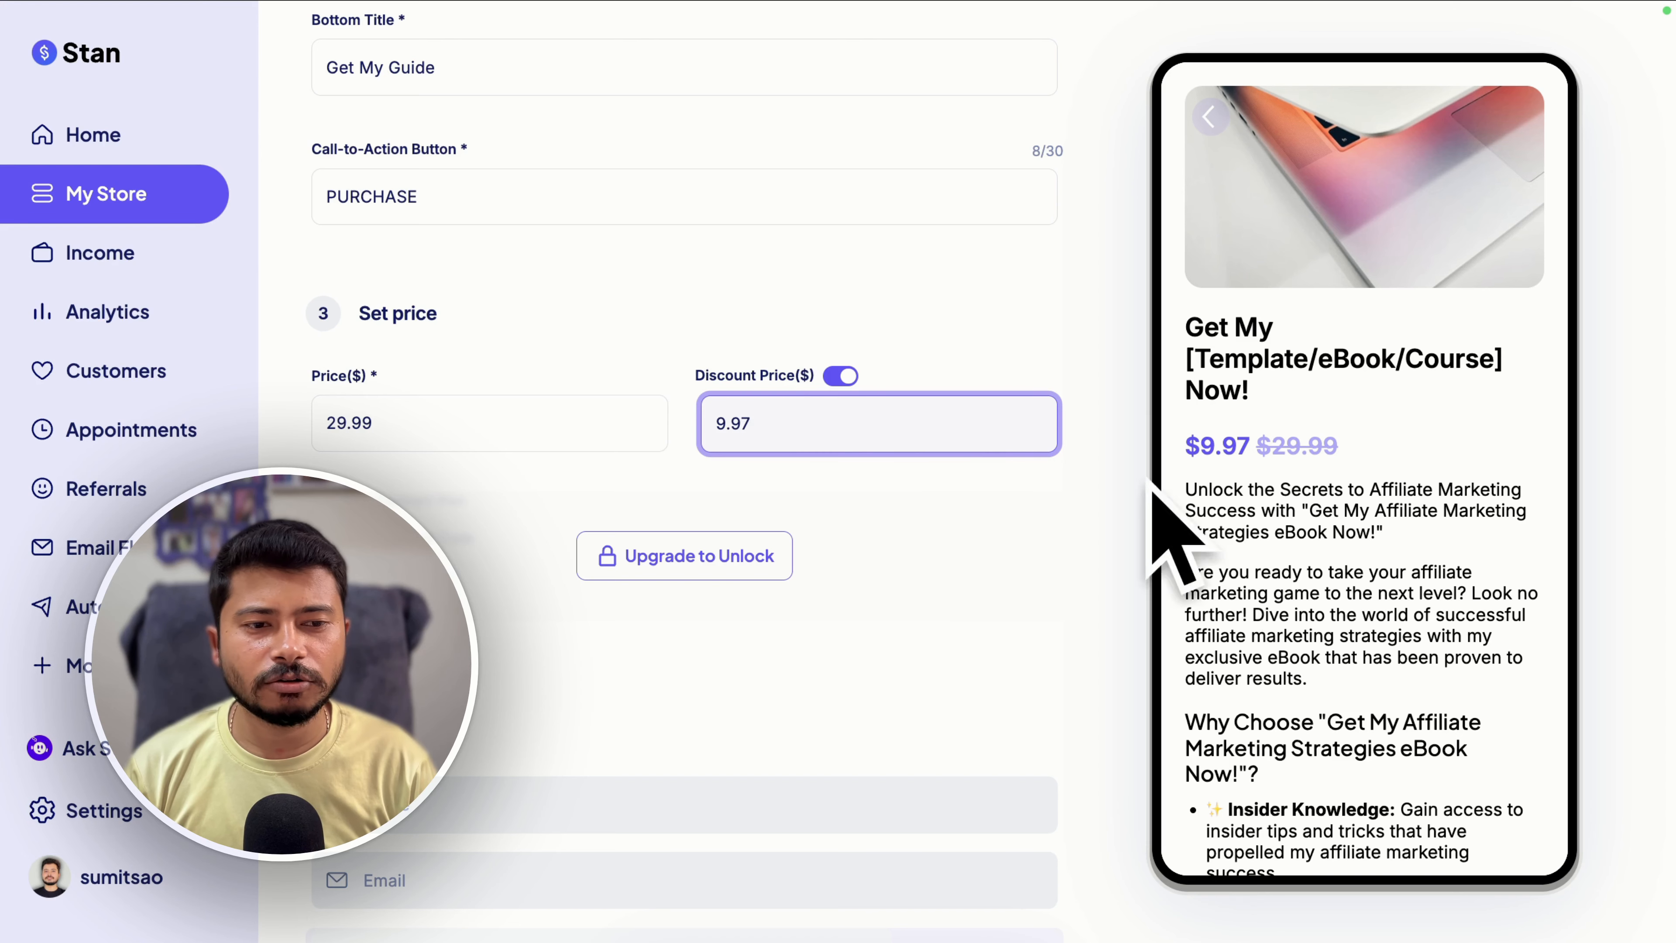
- Publish the digital product and check its card in the store's mobile preview
scroll(360, 419, "down", 10)
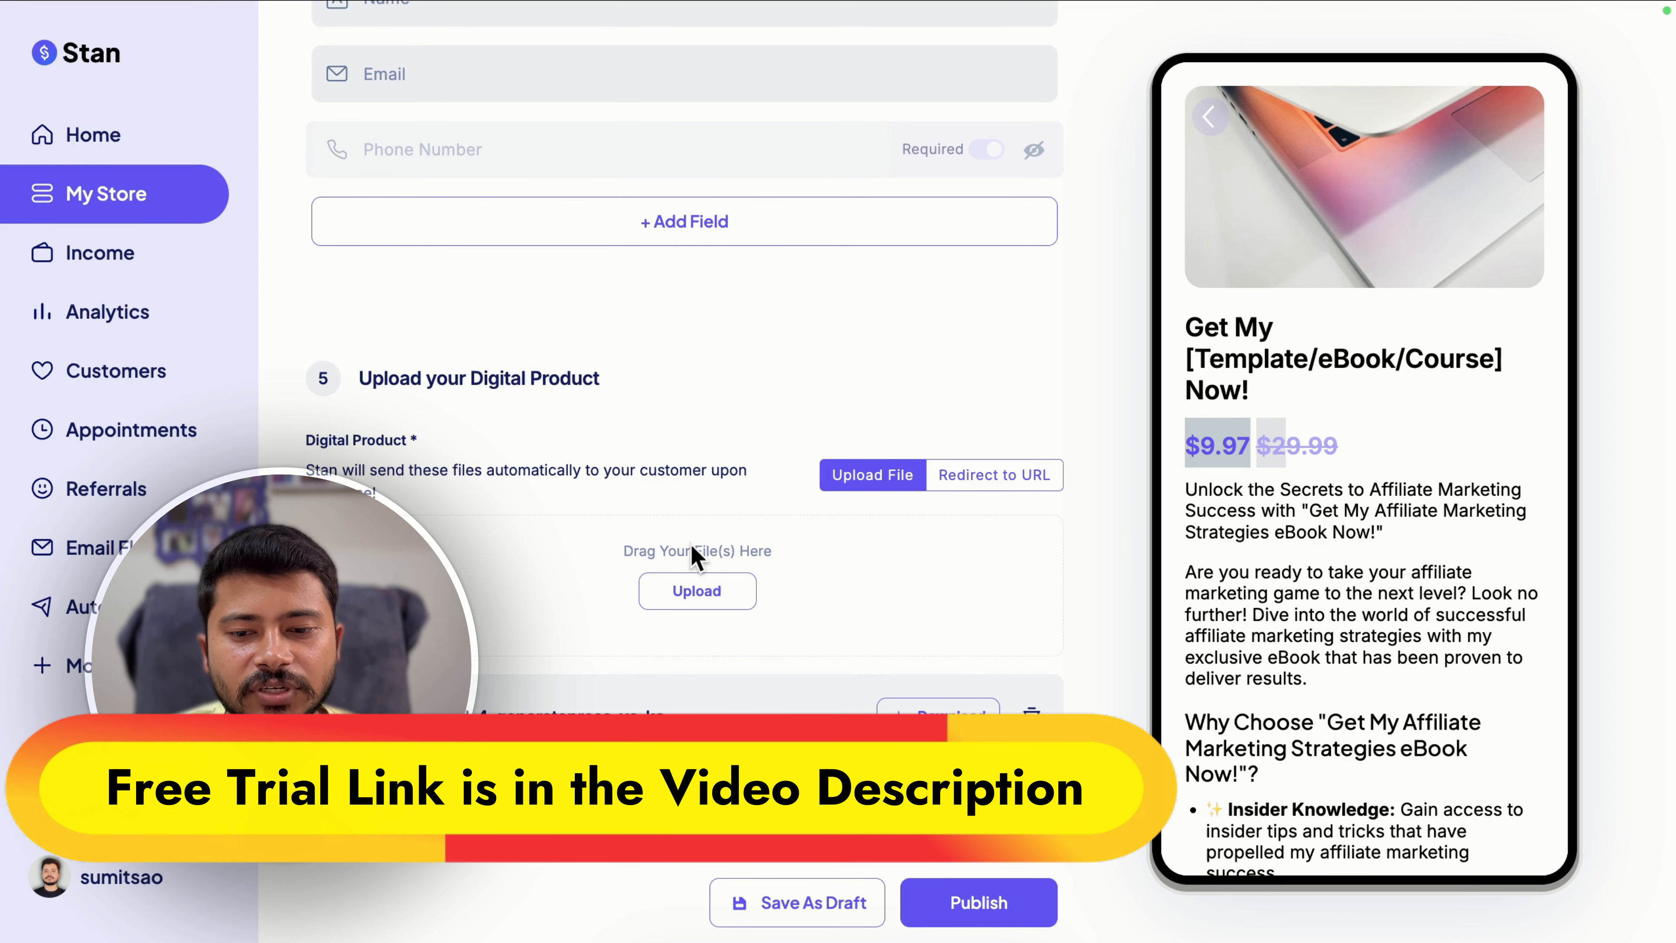
left_click(982, 913)
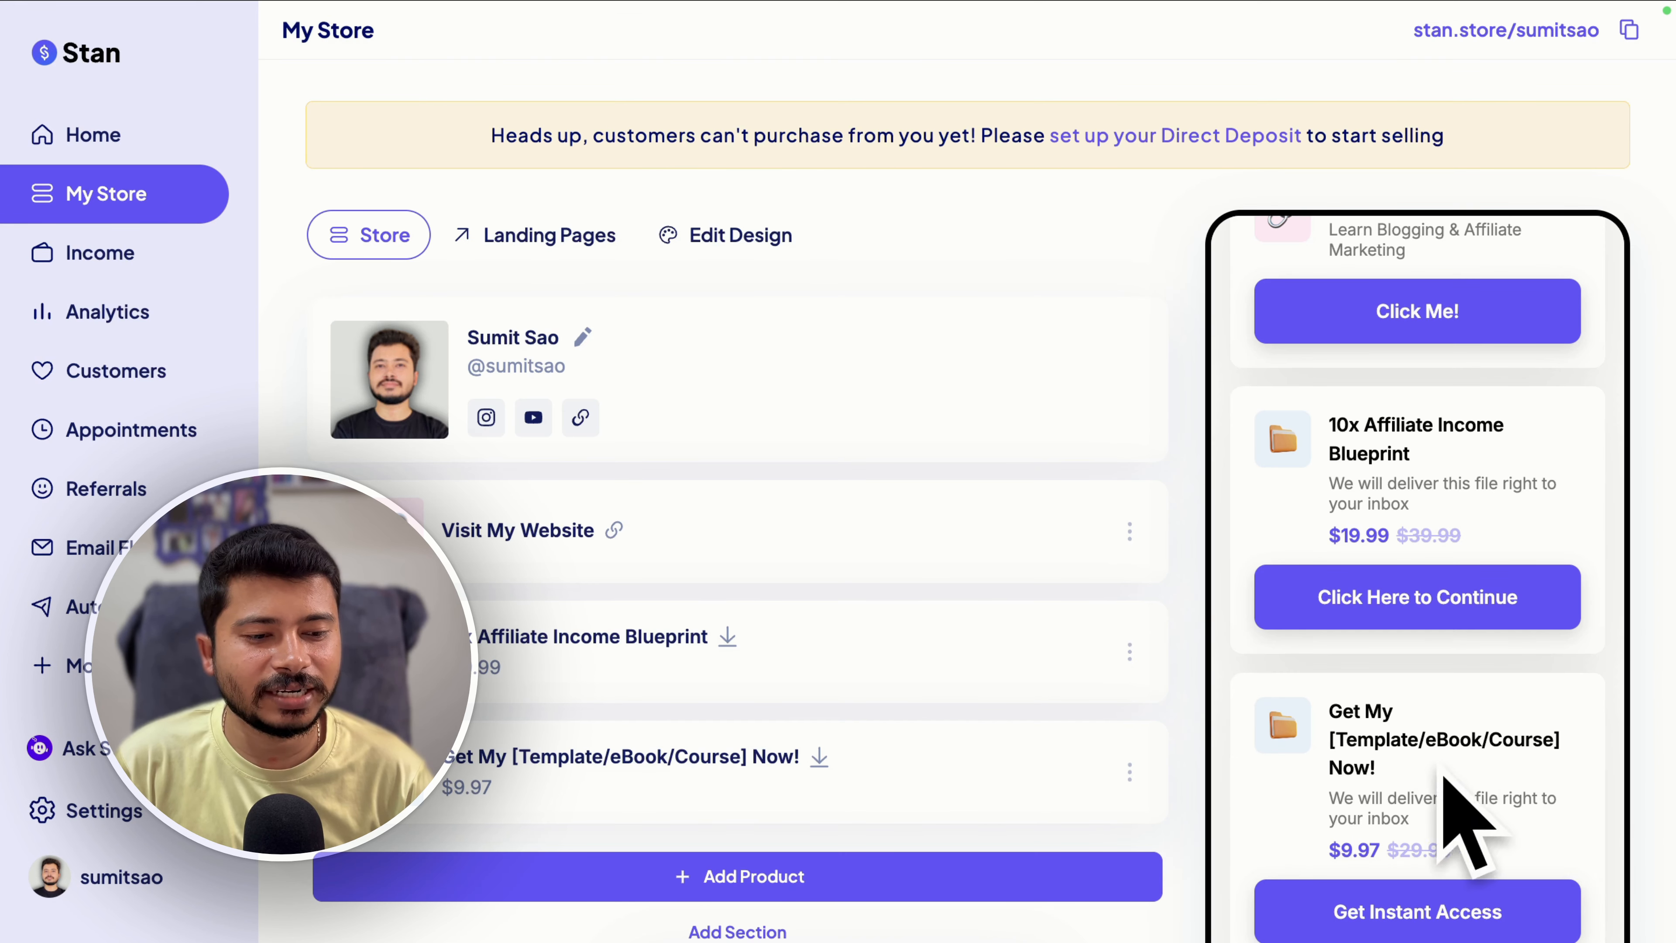
scroll(1486, 738, "up", 1)
scroll(1486, 738, "down", 1)
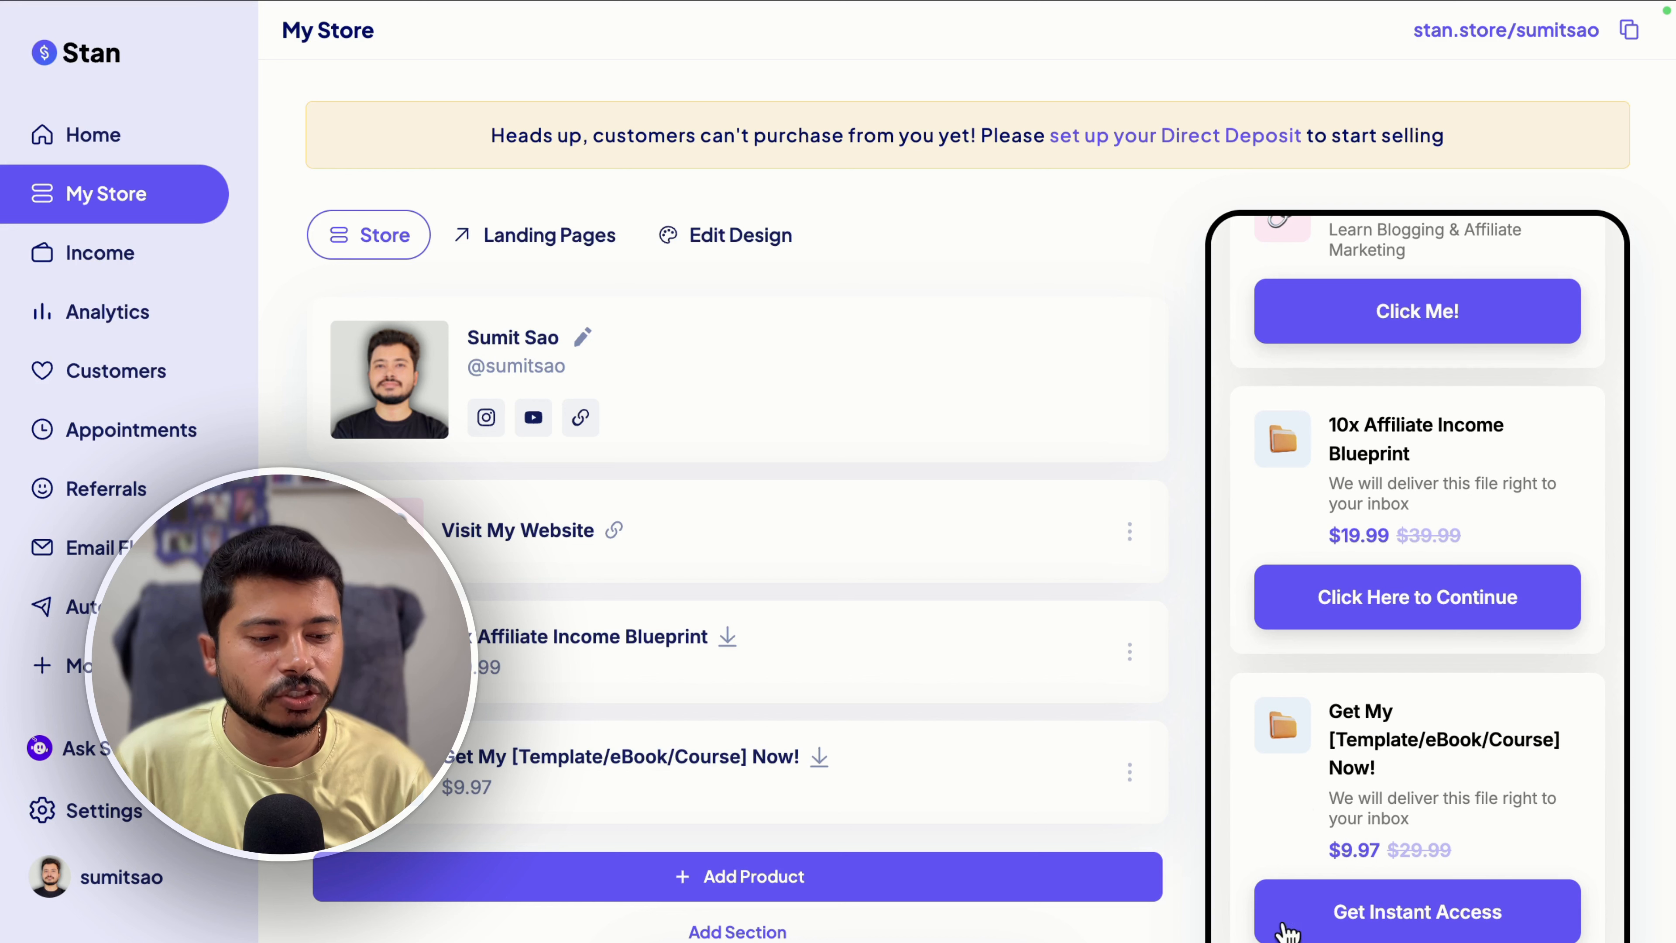